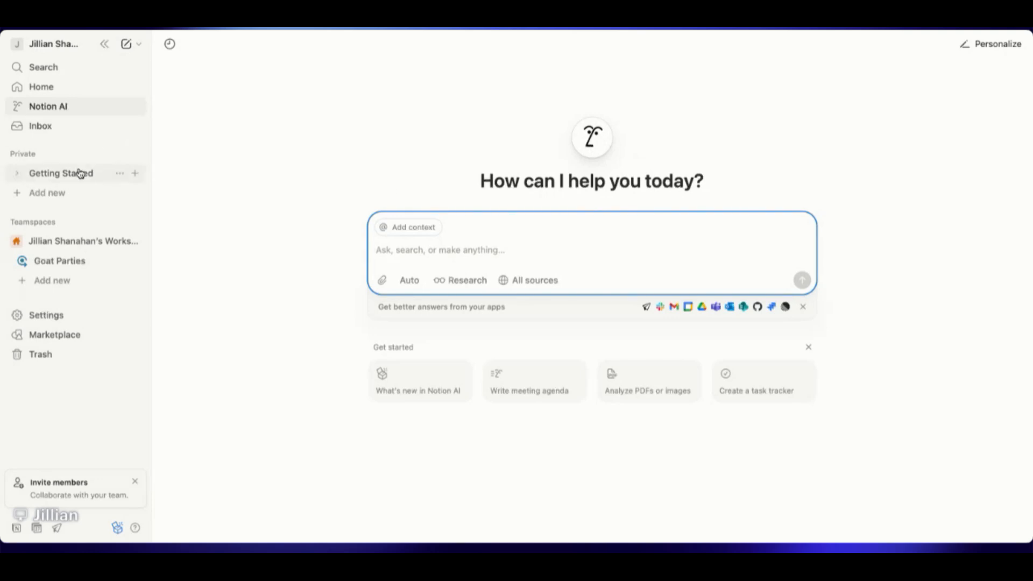
Step: Create a new private page titled "To-Do List" and give it the money bag emoji as its icon
click(126, 45)
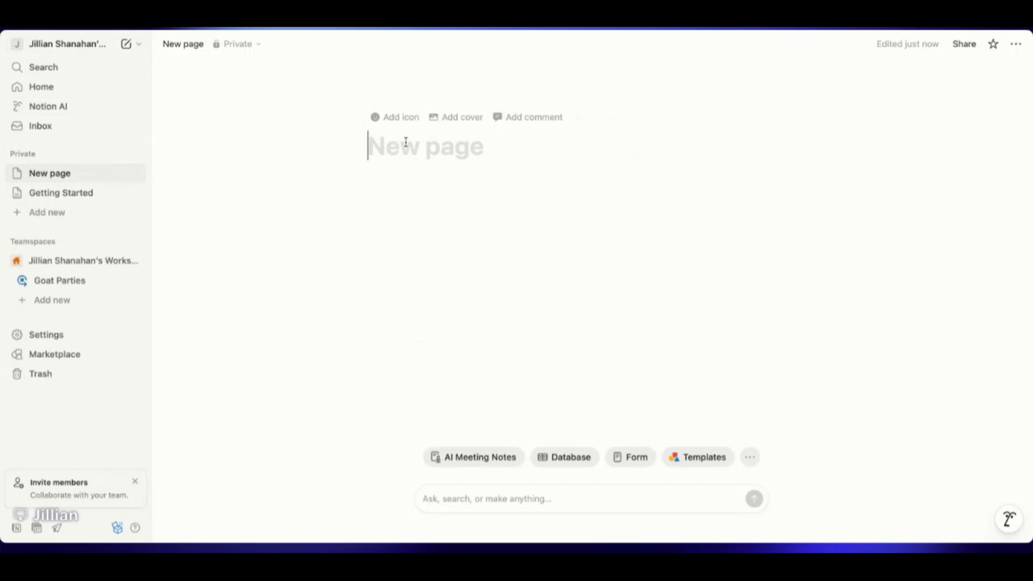
text(To-Do List)
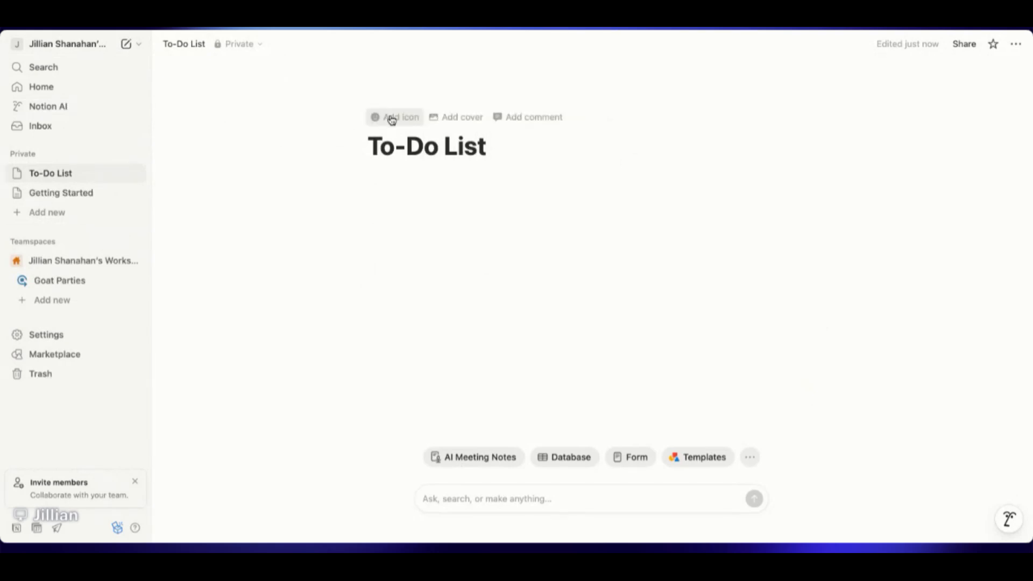
click(395, 116)
click(394, 143)
text(money)
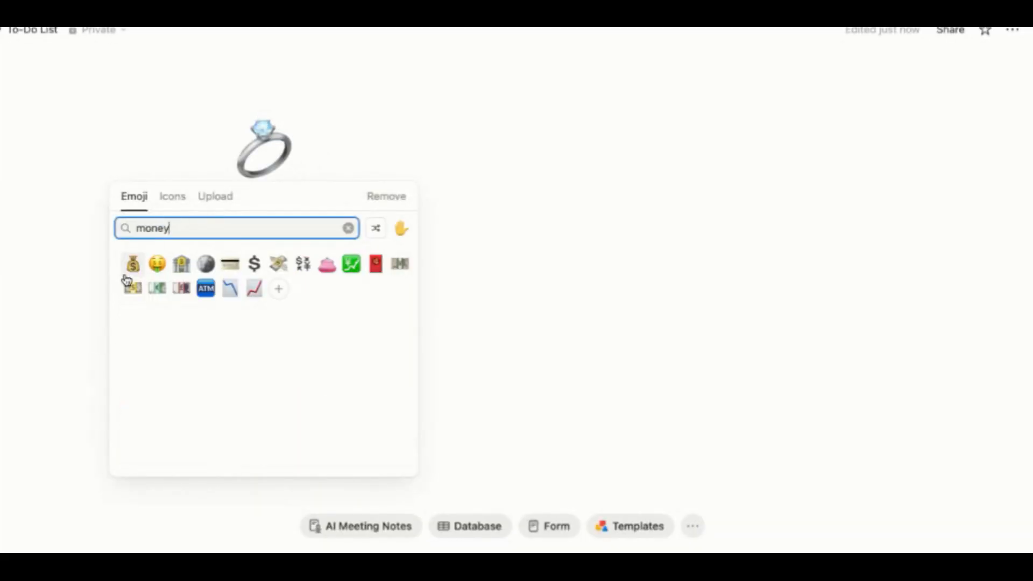
click(129, 271)
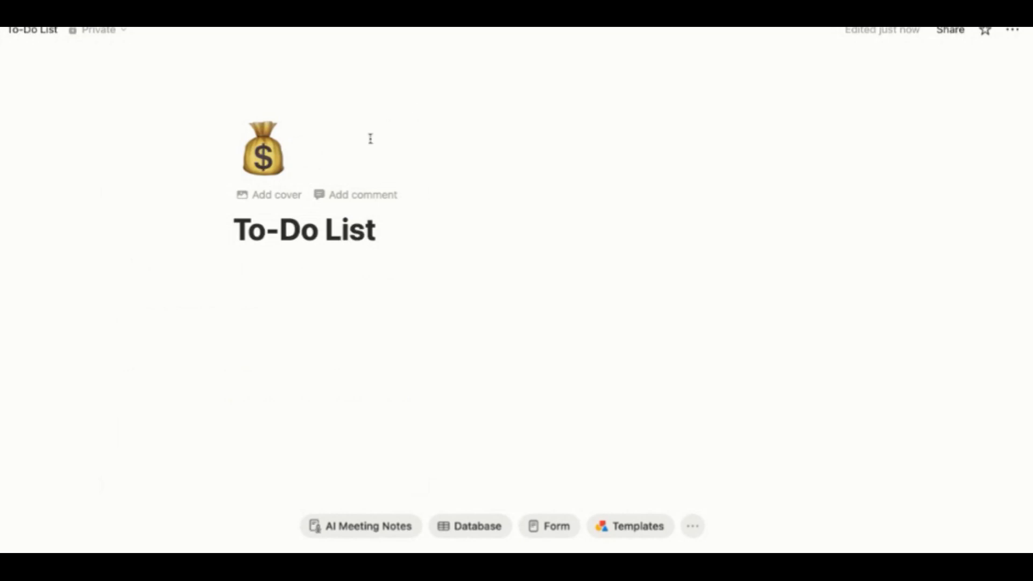
Step: Add a cover image to the To-Do List page and look through the Unsplash and Gallery cover options
click(277, 197)
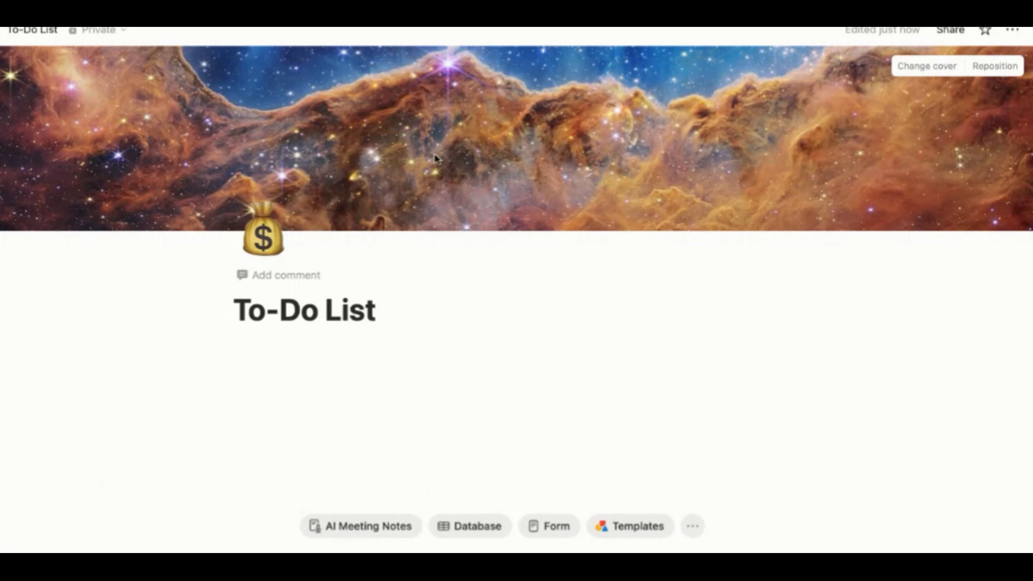
click(926, 67)
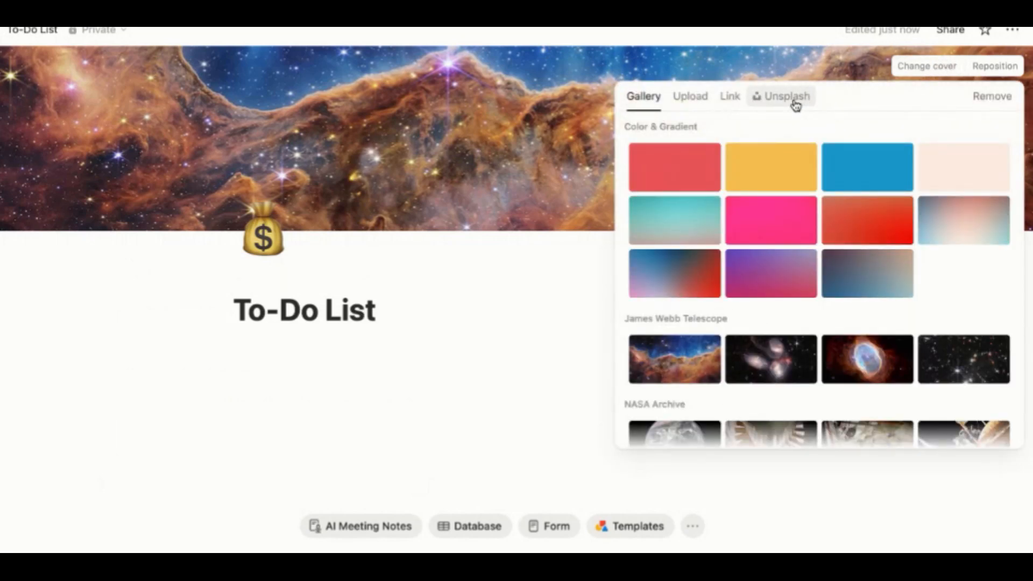
click(803, 107)
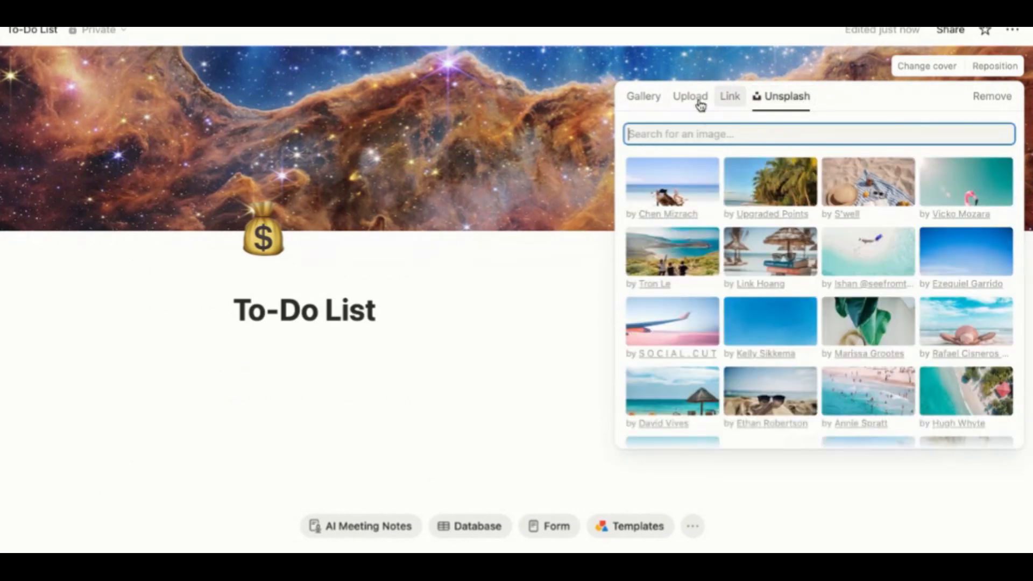
click(652, 97)
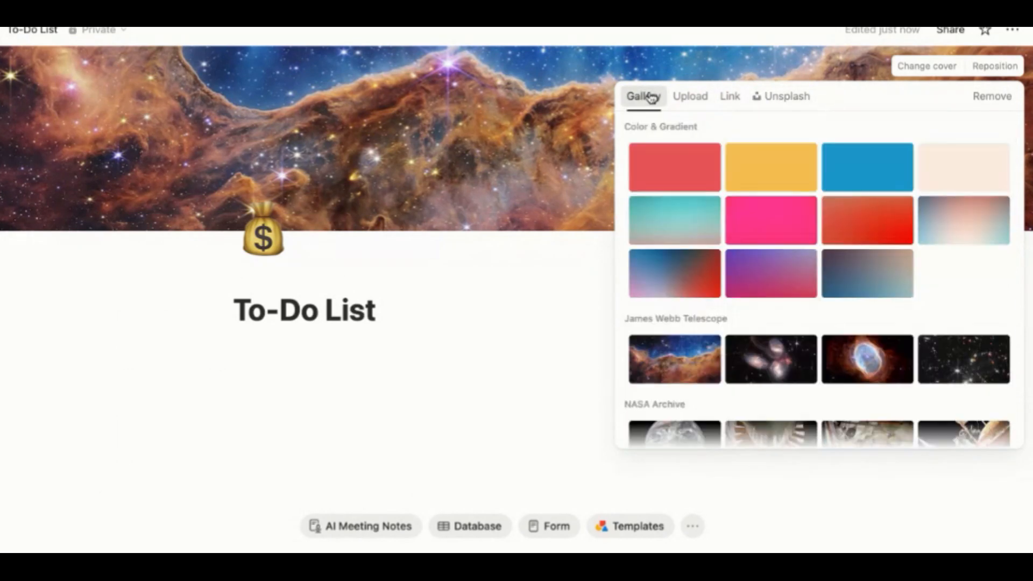
click(509, 293)
Step: Insert a Calendar view database below the page title and dismiss the data source choices
click(254, 352)
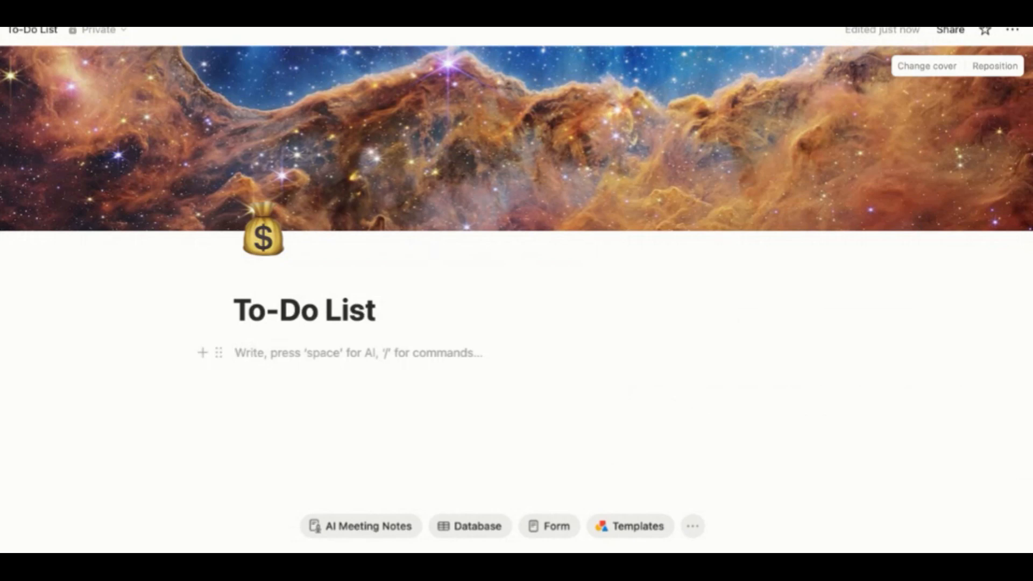
text(/)
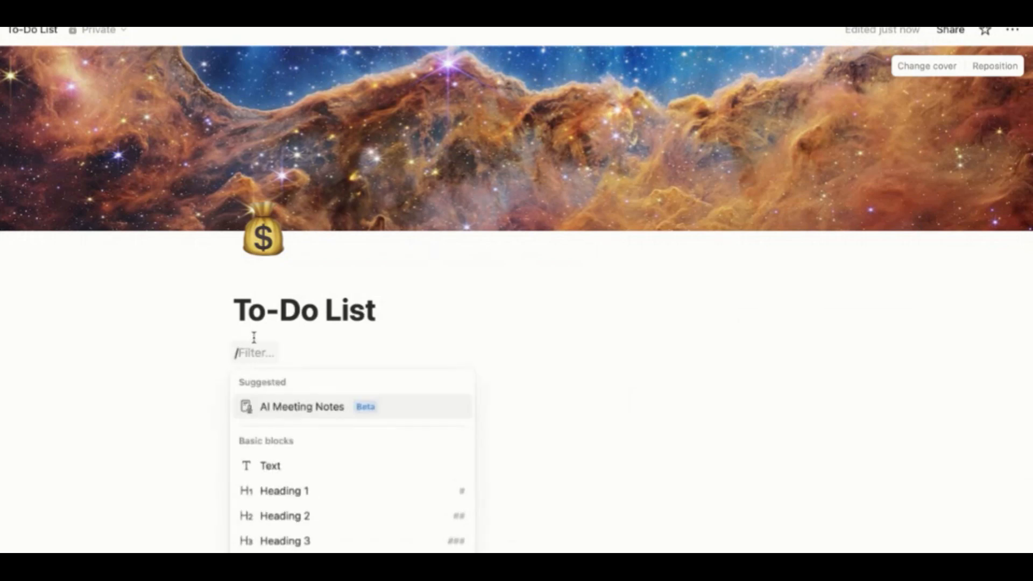
text(cal)
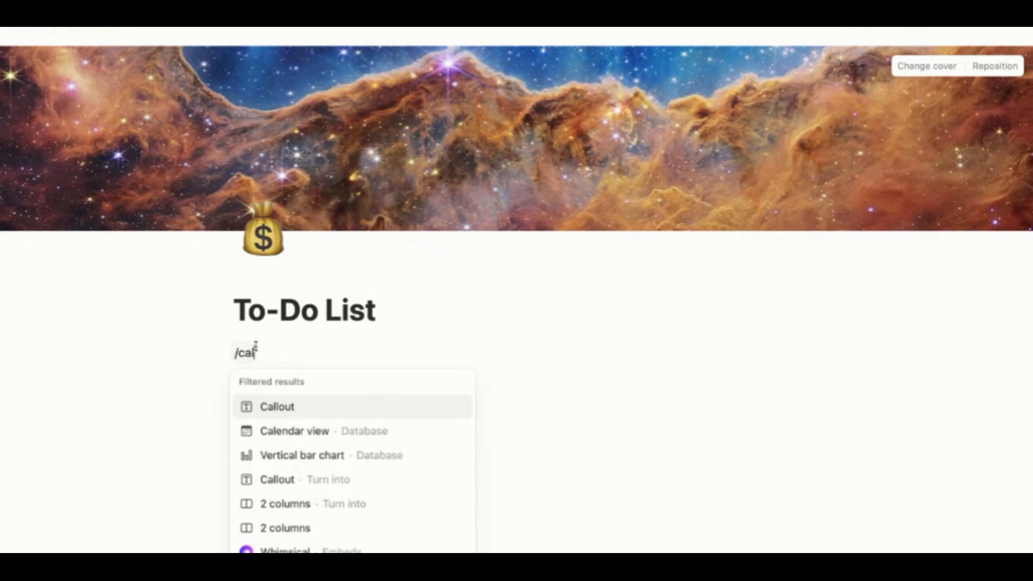
click(310, 431)
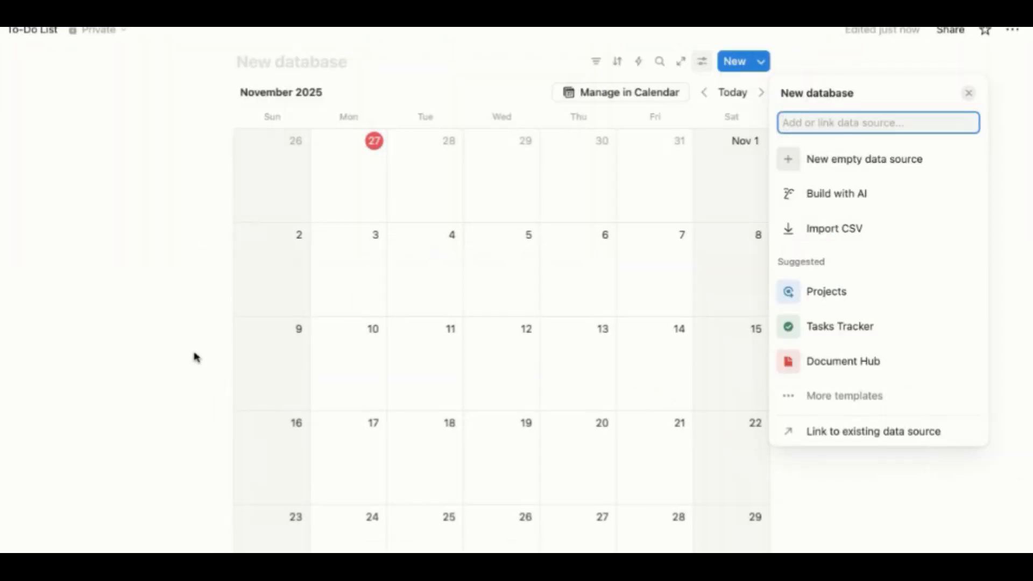
key(Escape)
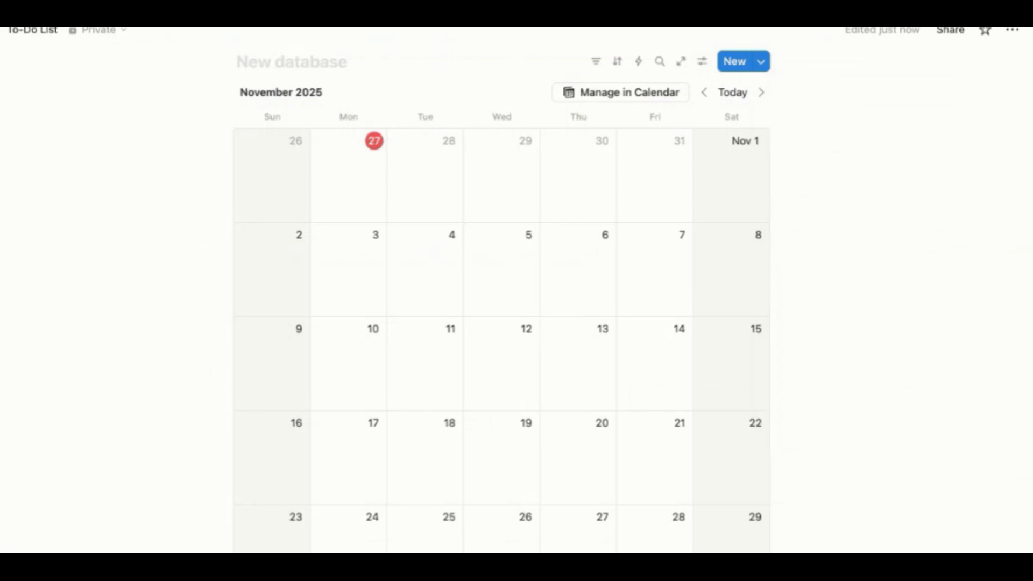
Step: In the calendar's layout settings, hide the data source title and show the calendar as Week
scroll(299, 418, down, 5)
scroll(301, 417, up, 6)
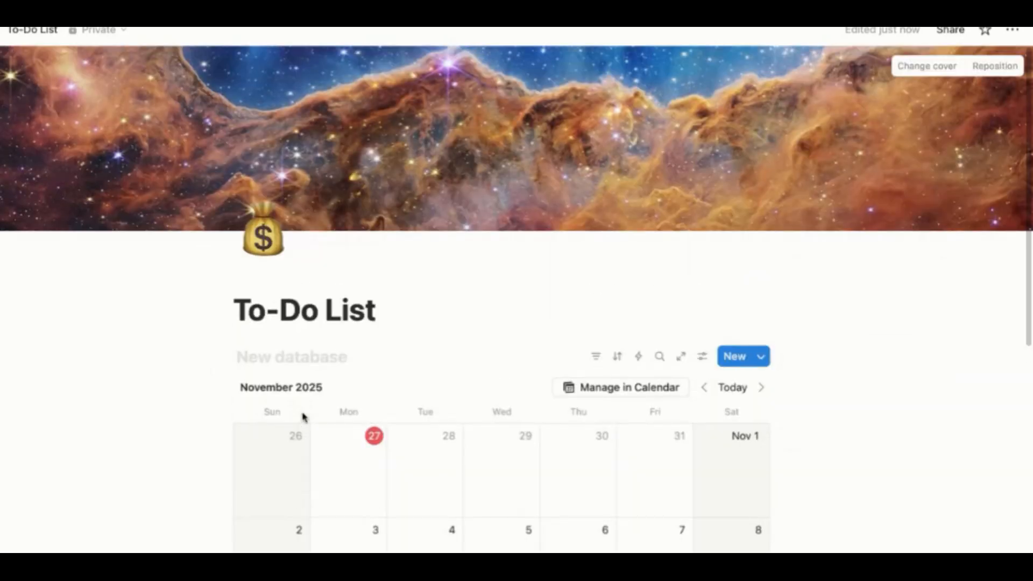
scroll(299, 412, down, 4)
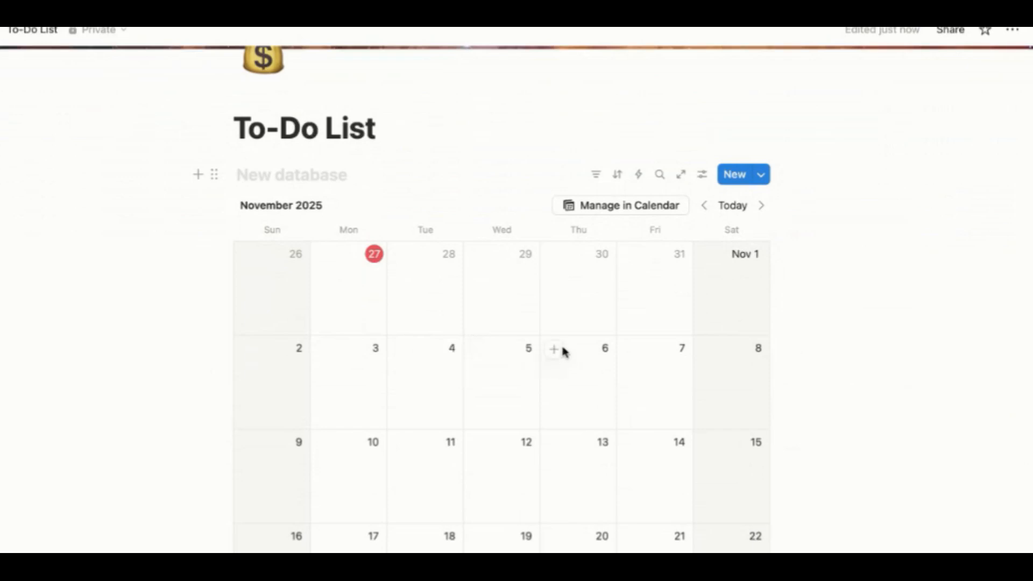
click(704, 178)
click(957, 266)
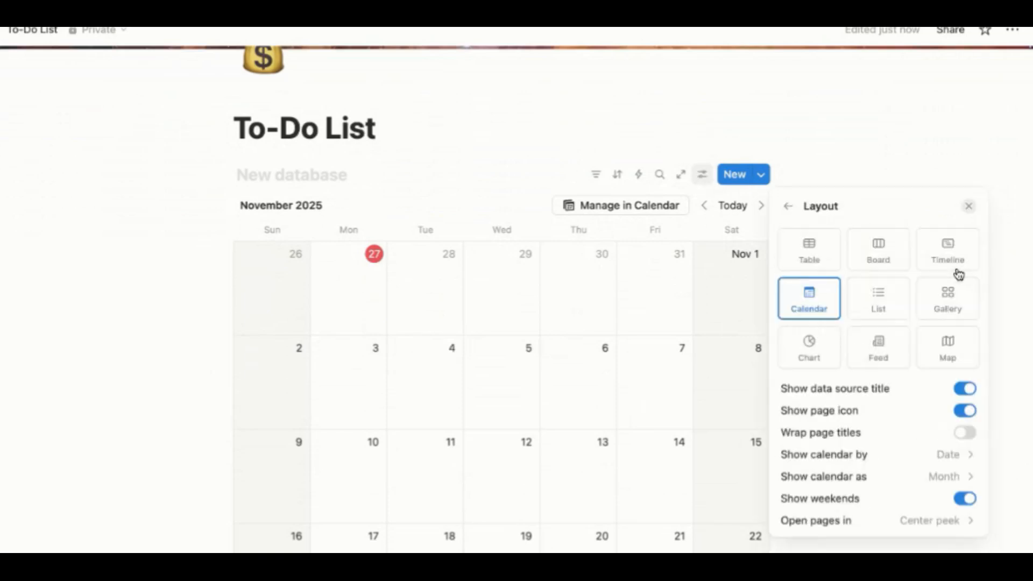
click(969, 388)
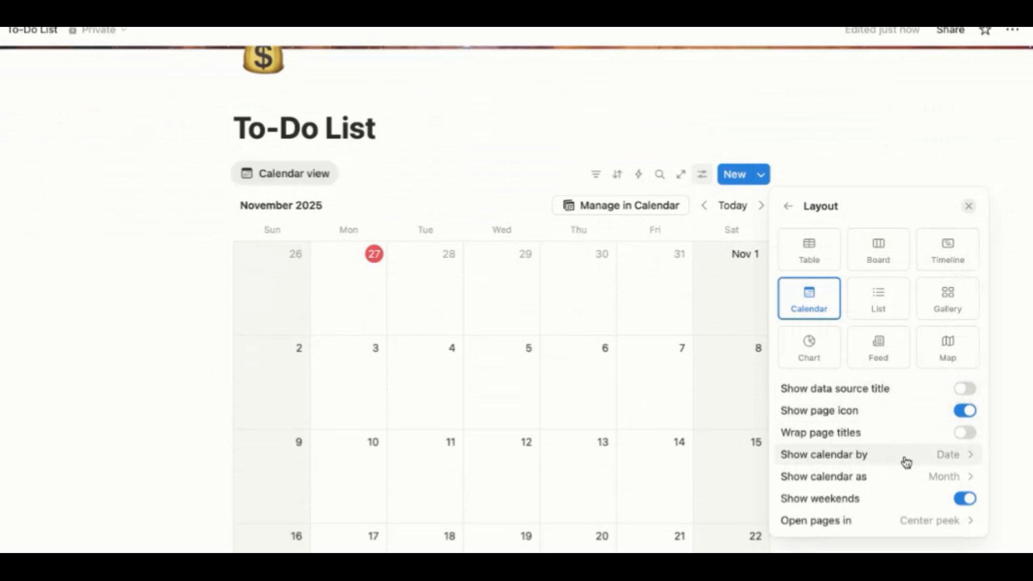
click(957, 478)
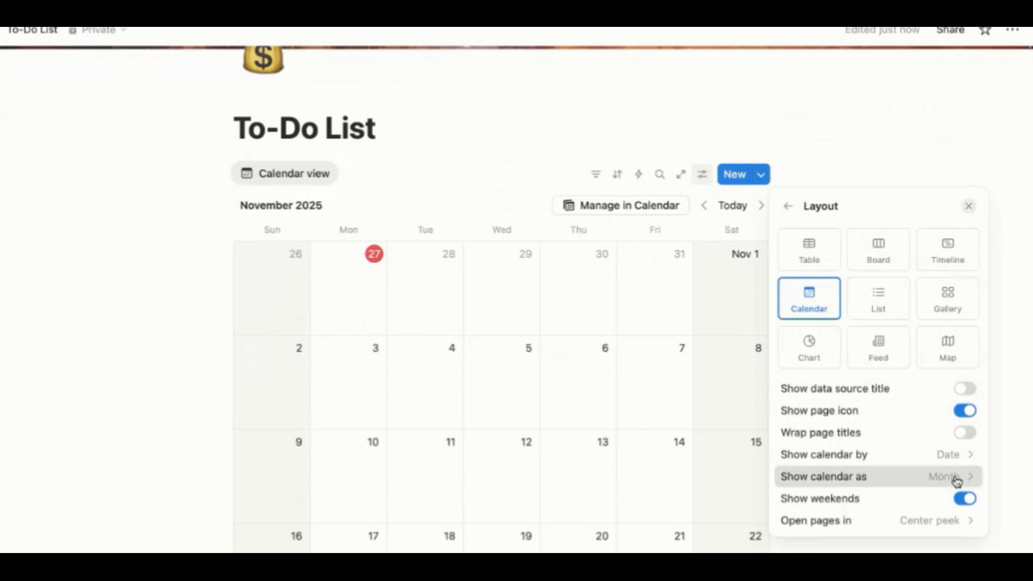
click(872, 520)
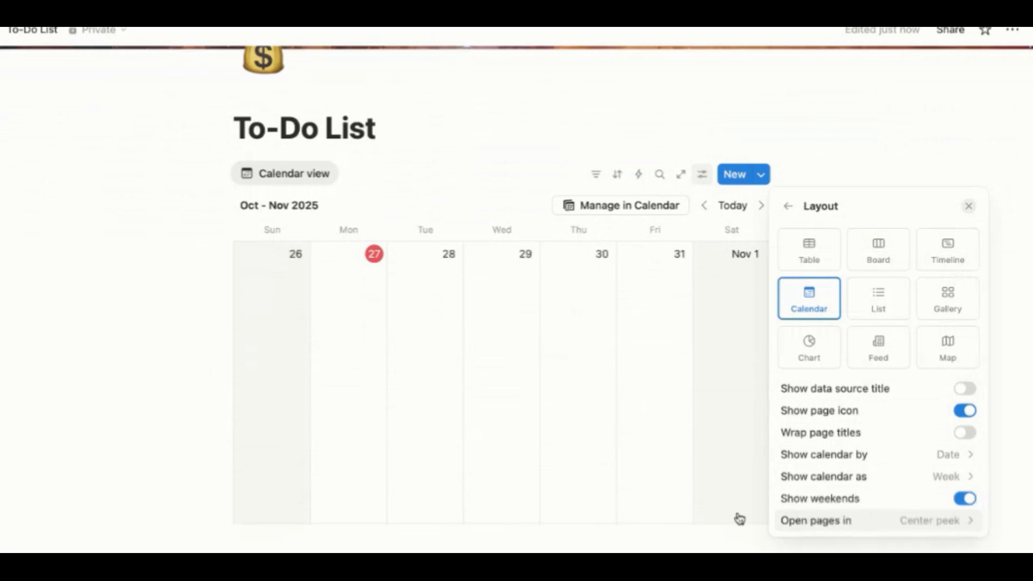
click(185, 390)
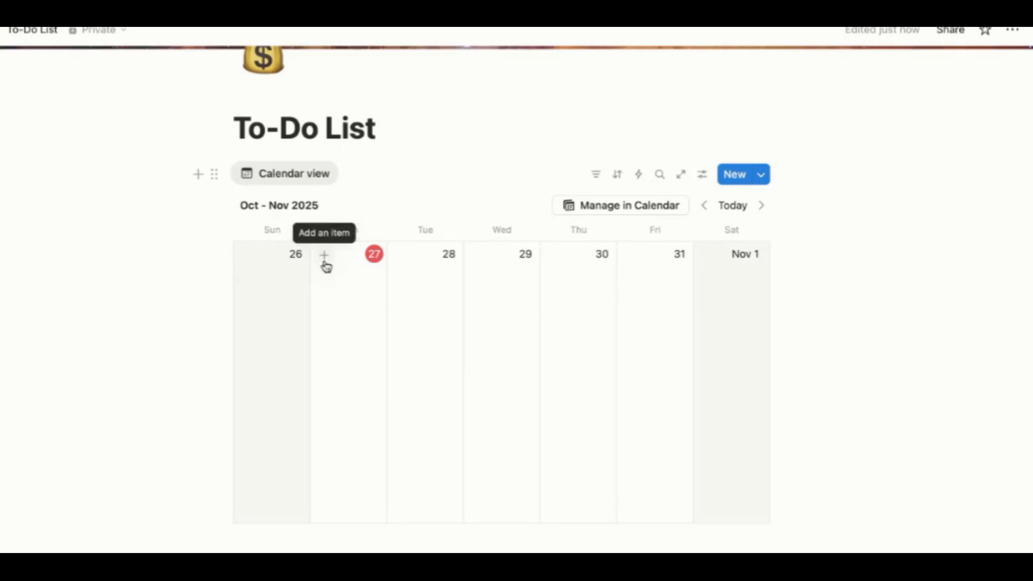
Step: Add an item to October 27 in the calendar and title it "Write YouTube Script"
click(326, 263)
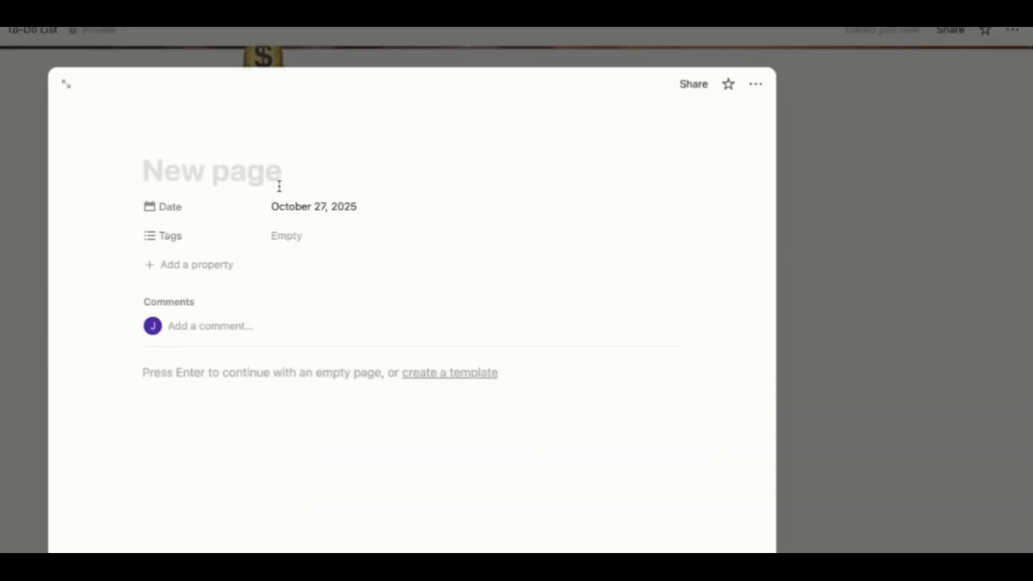
text(W)
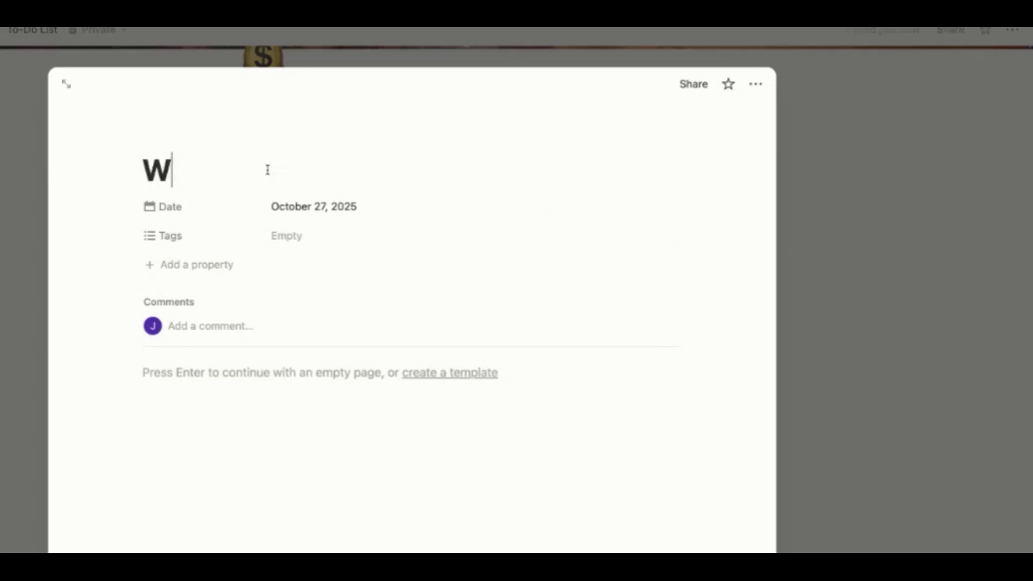
text(rite )
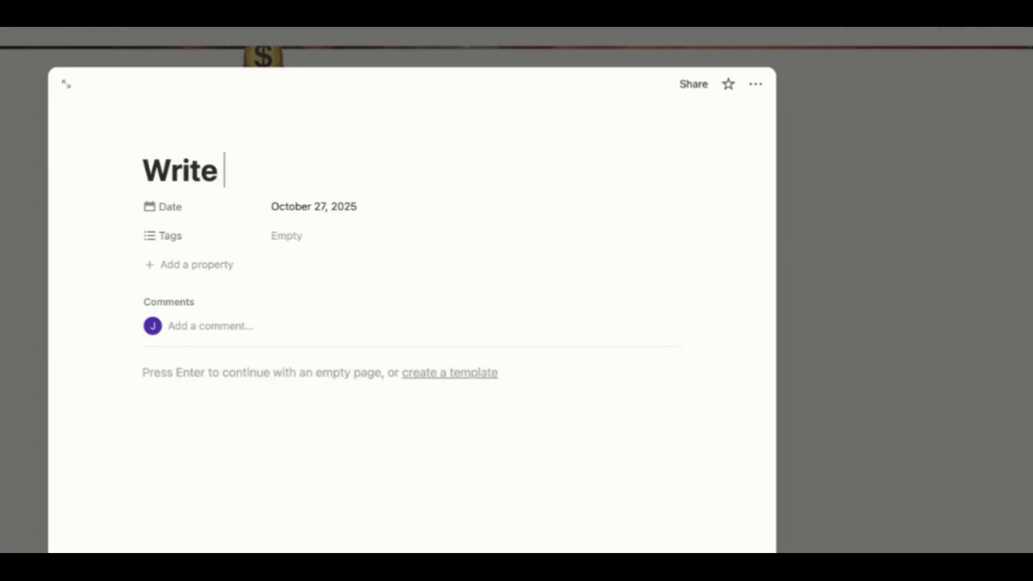
text(YouTube Sc)
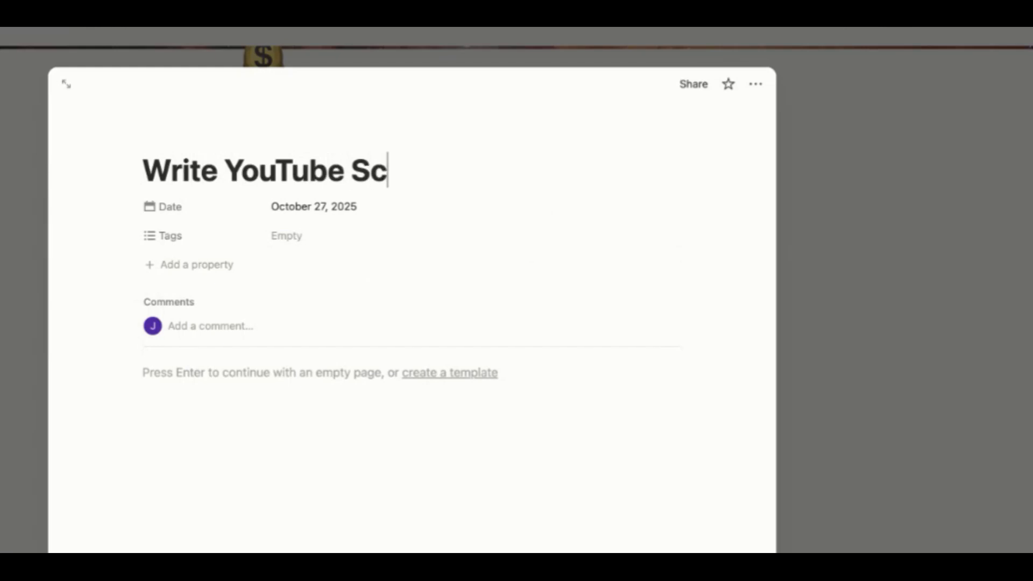
text(ript)
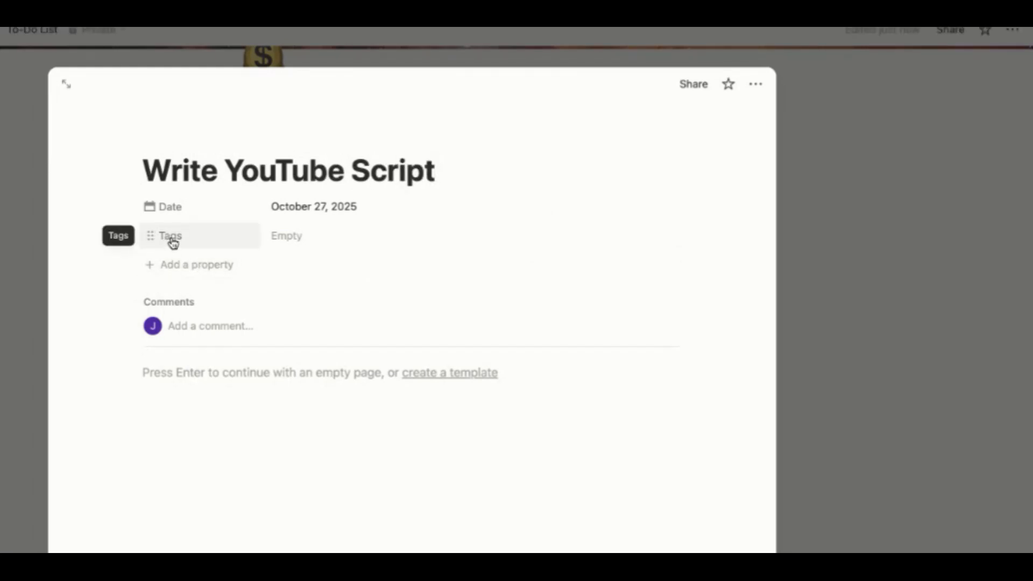
Step: Create a "content creation" tag and assign it to the Write YouTube Script item
click(288, 242)
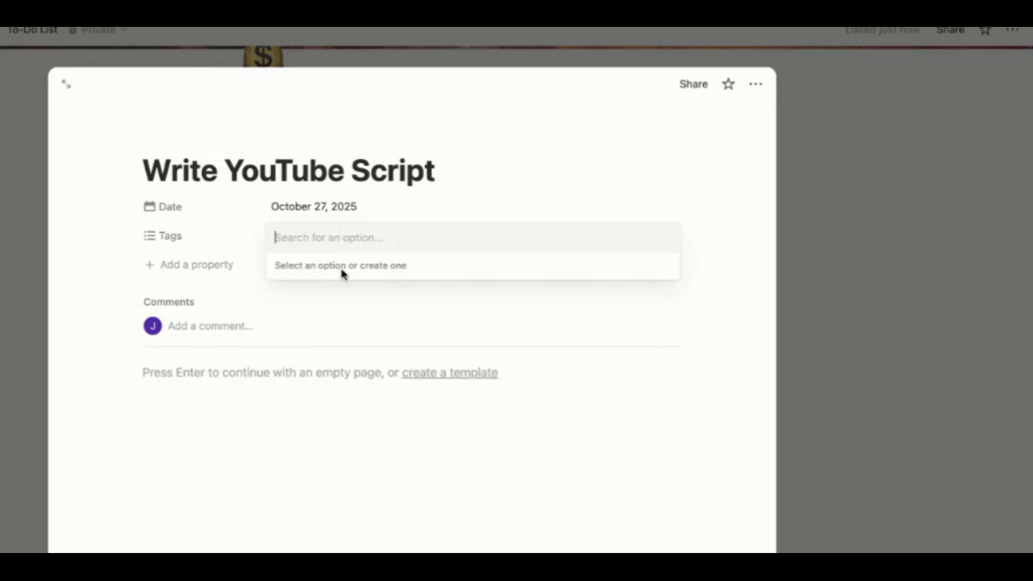
text(content creation)
key(Return)
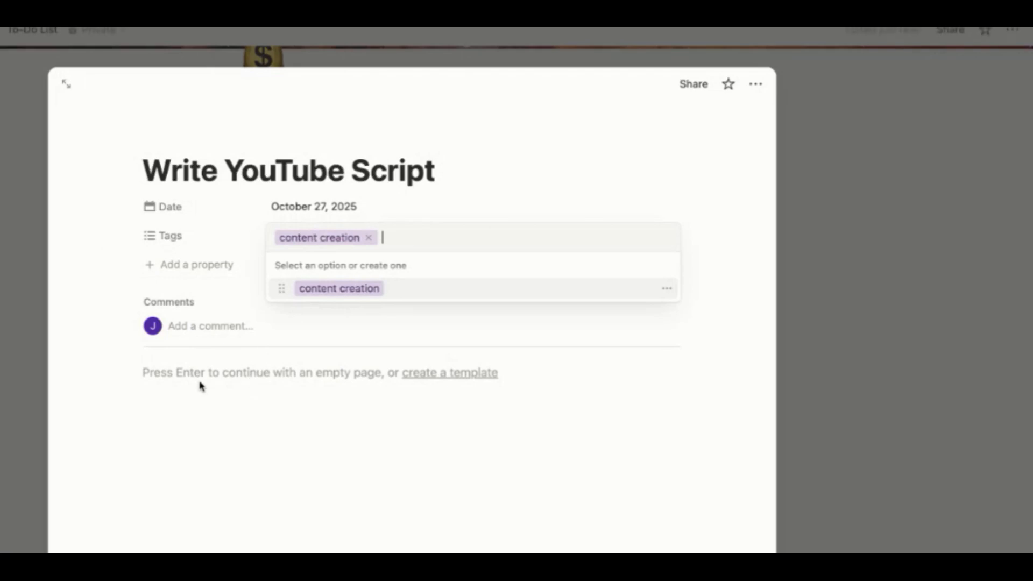
click(108, 333)
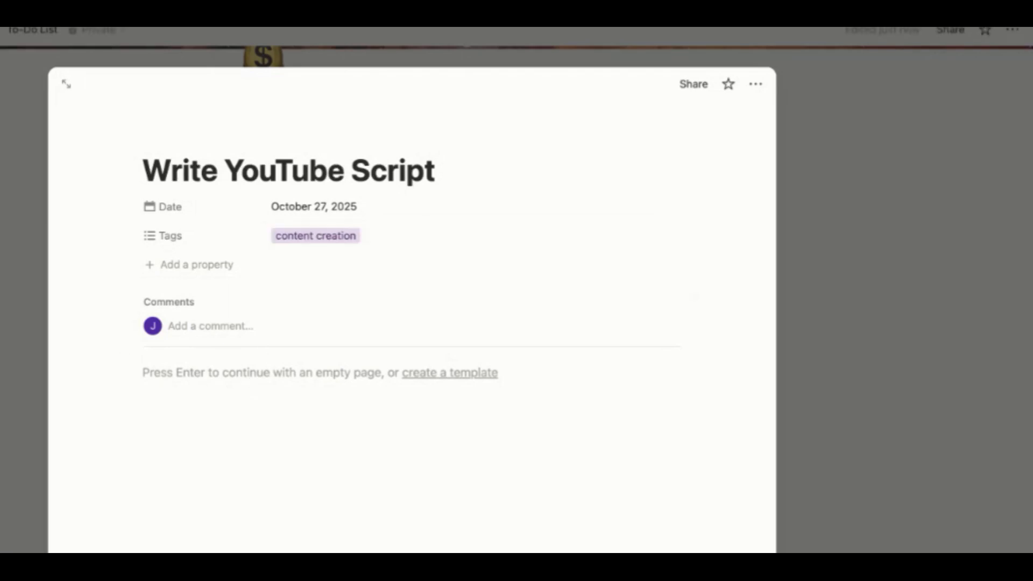
Step: Add a Checkbox property named "Done" to the item and close the item's page
click(188, 264)
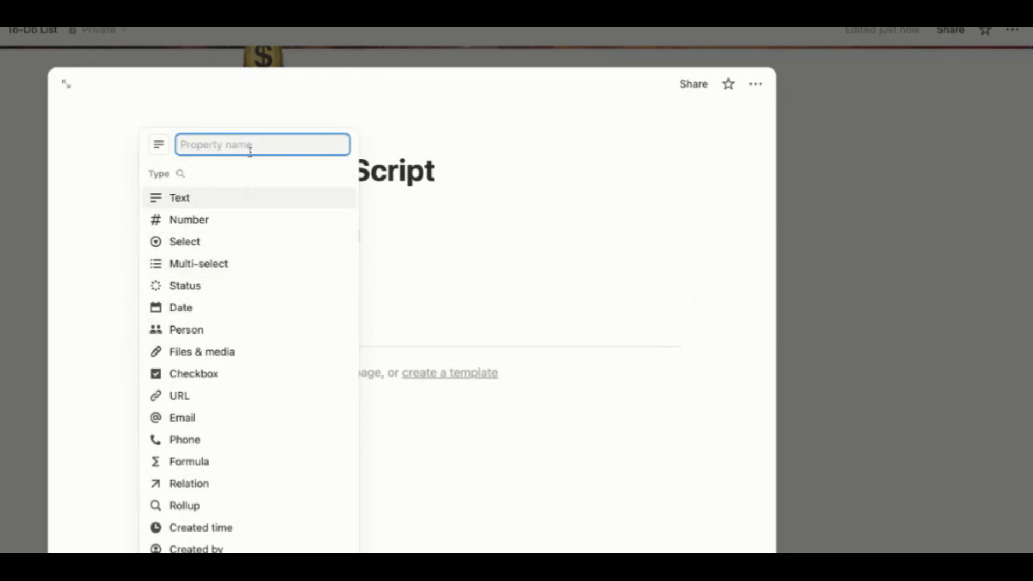
click(194, 373)
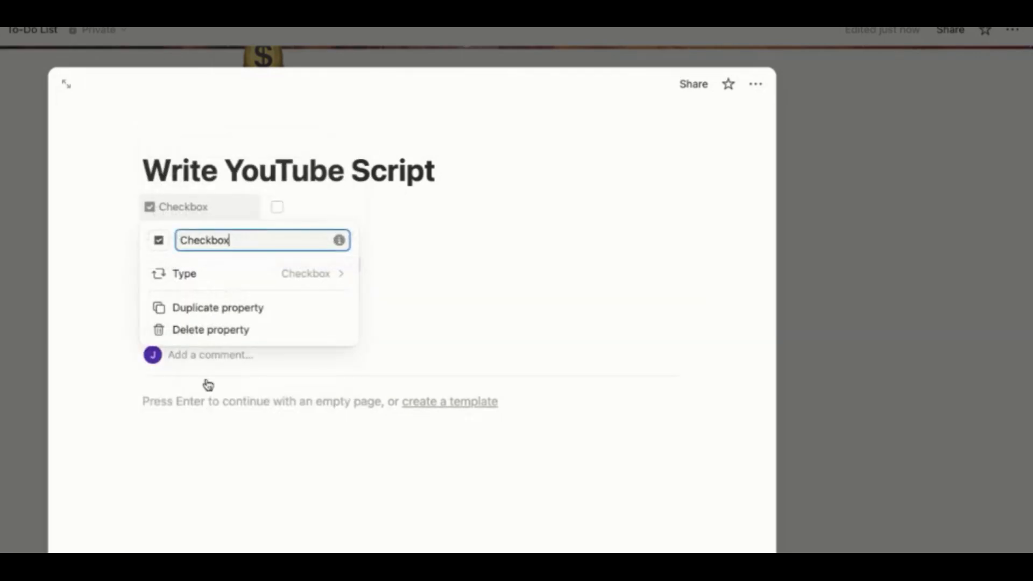
click(229, 247)
double_click(229, 241)
text(Done)
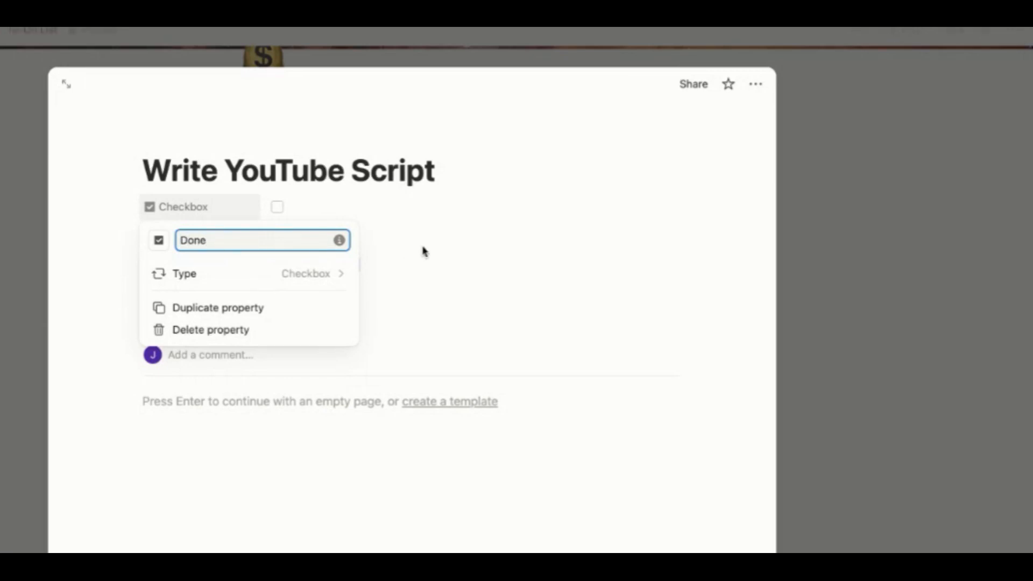
click(447, 289)
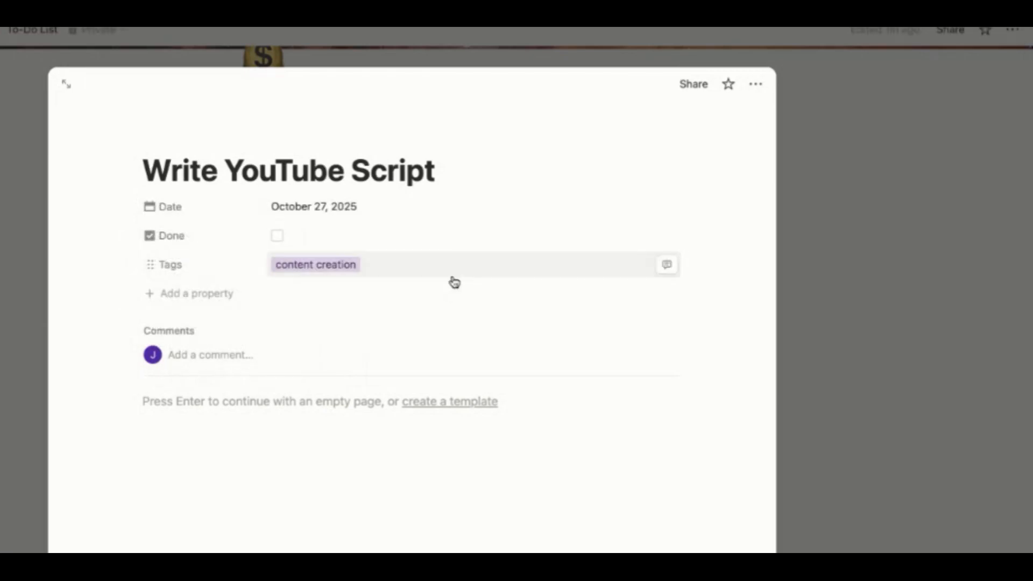
click(839, 234)
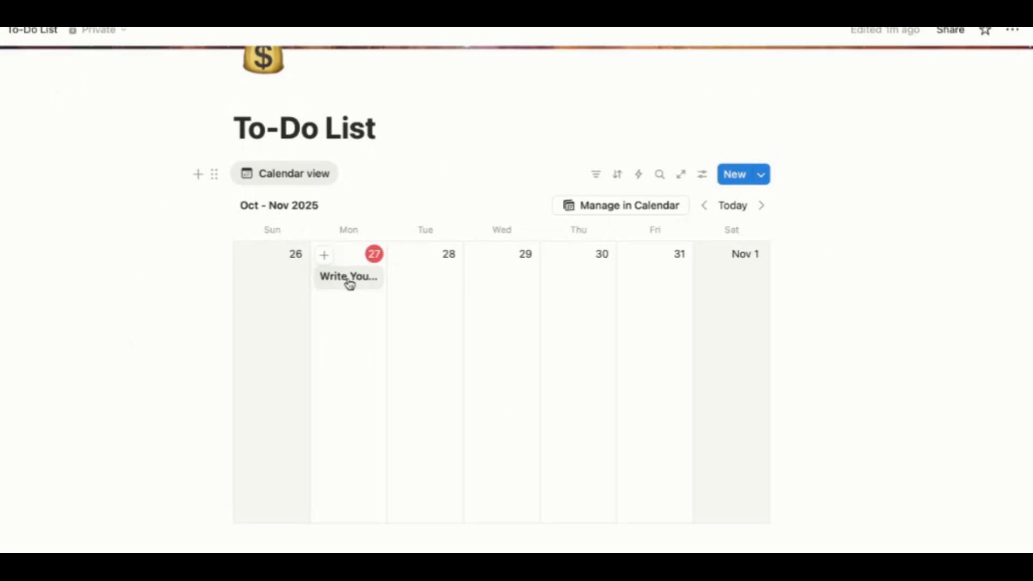
Step: Show the Done and Tags properties on the calendar's items
click(704, 181)
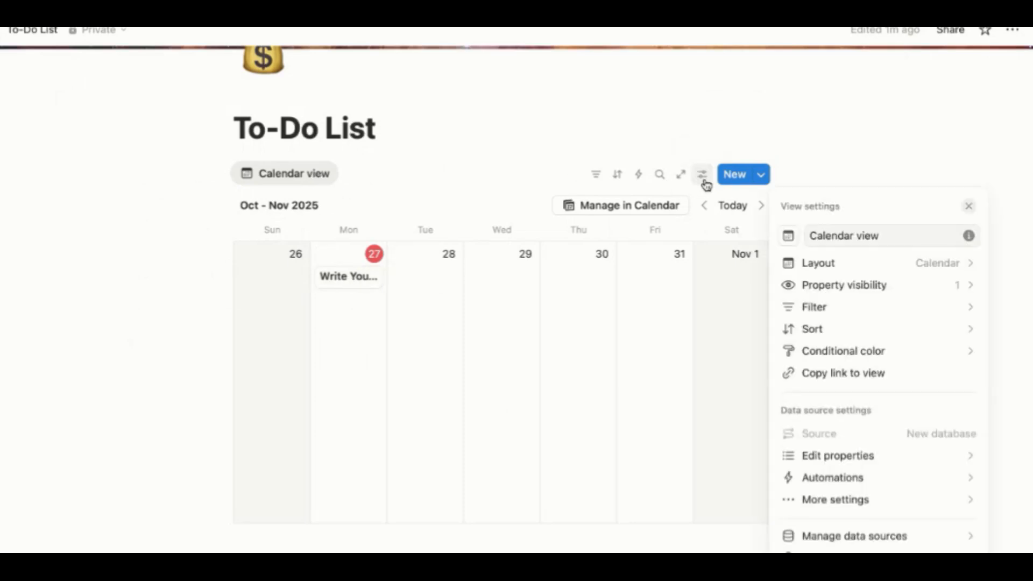
click(851, 288)
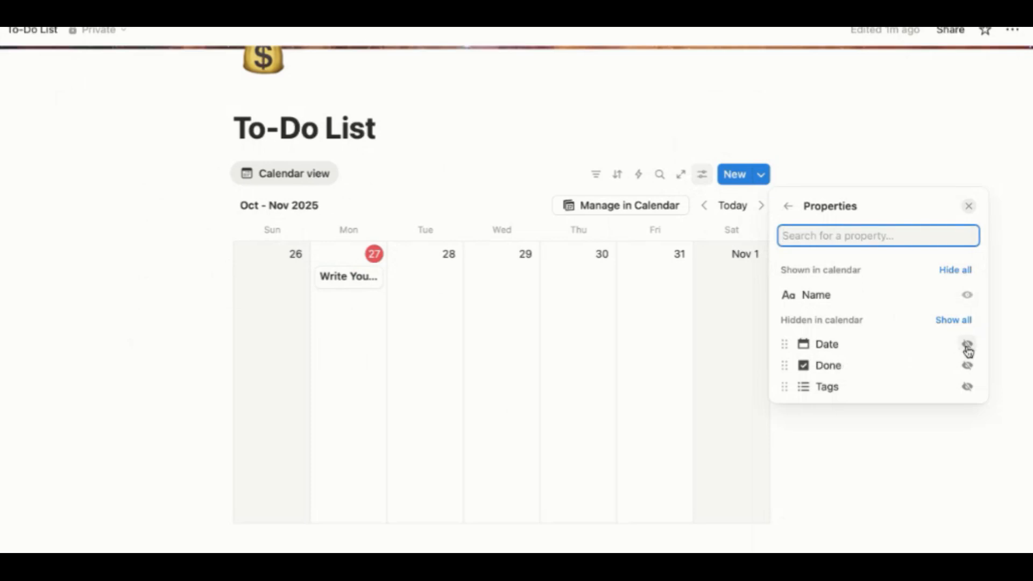
click(967, 366)
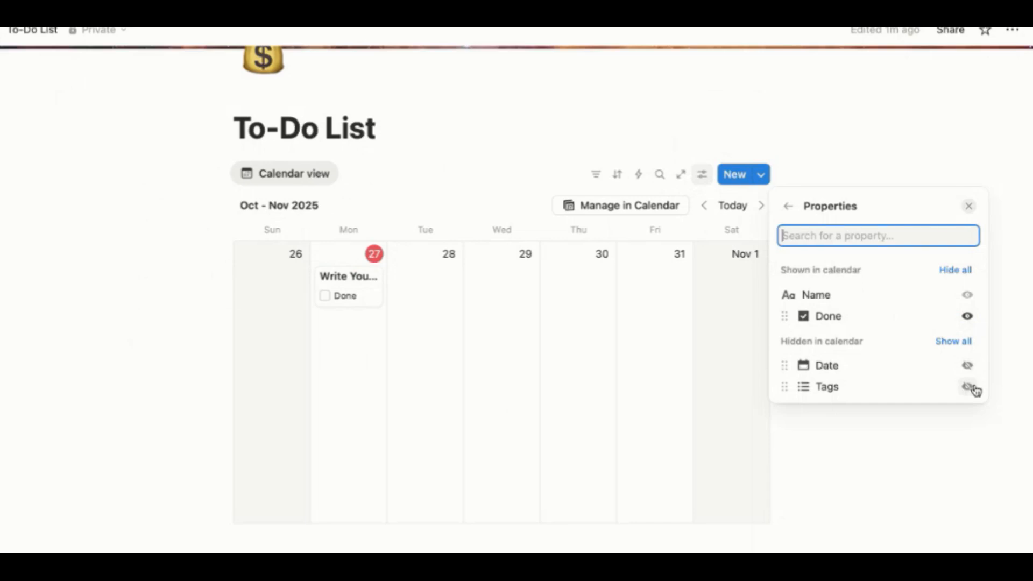
click(975, 389)
click(446, 317)
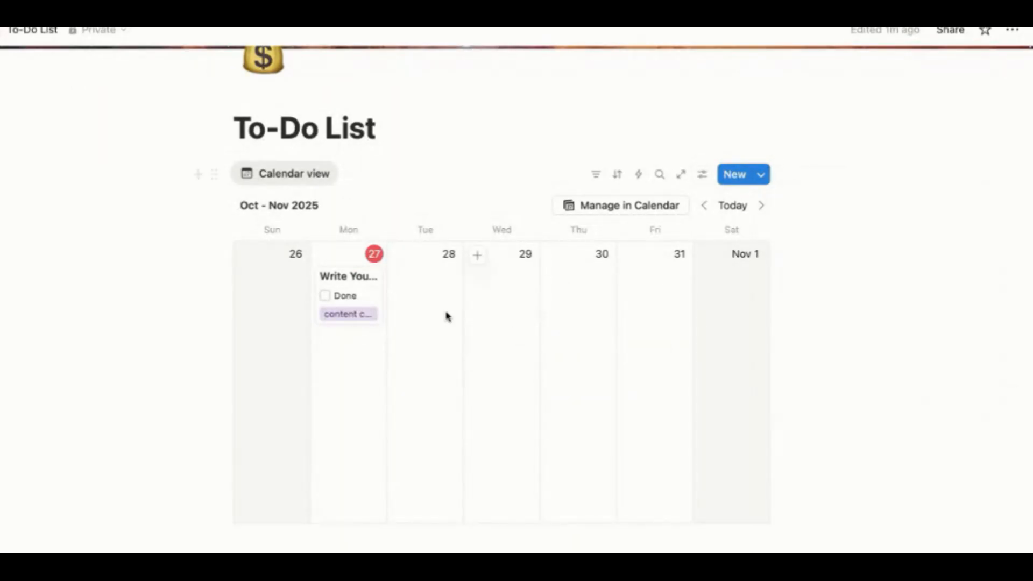
Step: Try moving the Write YouTube Script item to October 28 and back to October 27, and test its Done checkbox
click(355, 295)
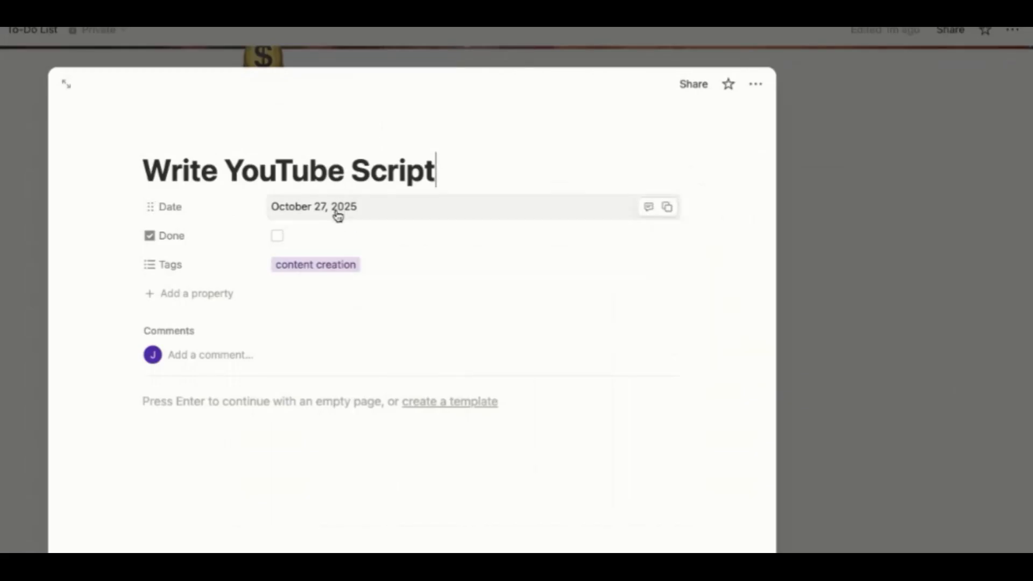
click(388, 213)
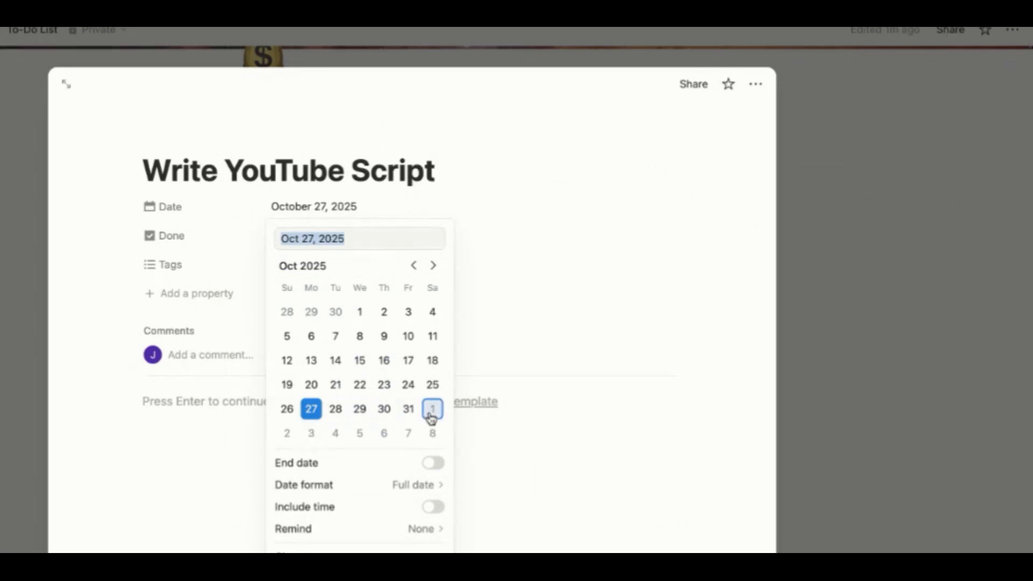
click(335, 411)
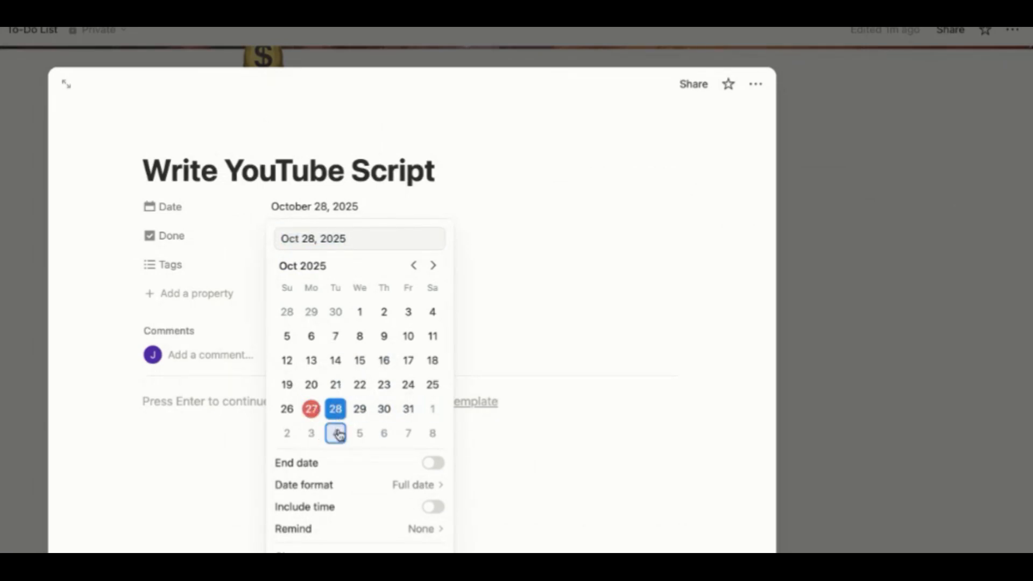
click(312, 408)
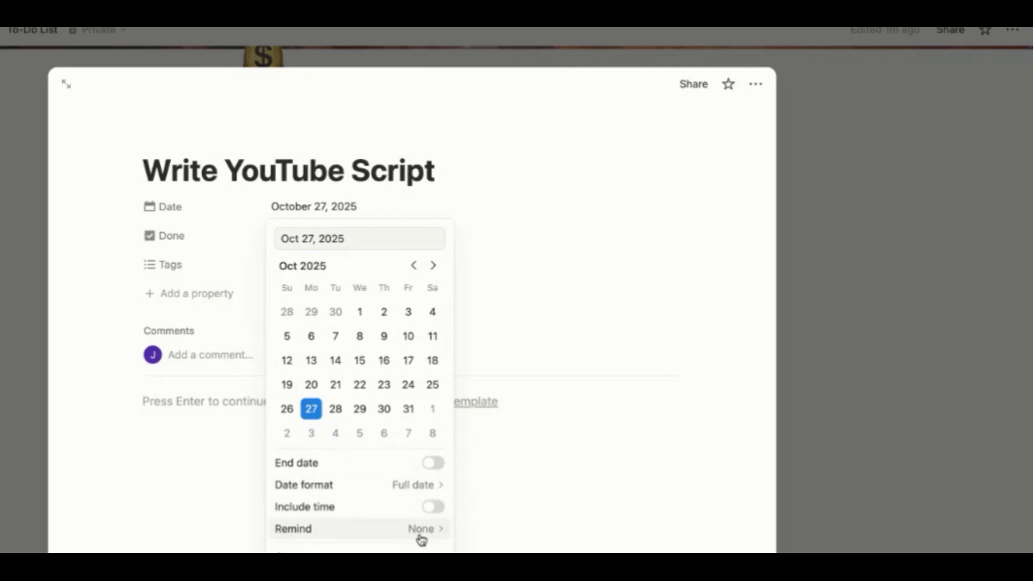
click(642, 217)
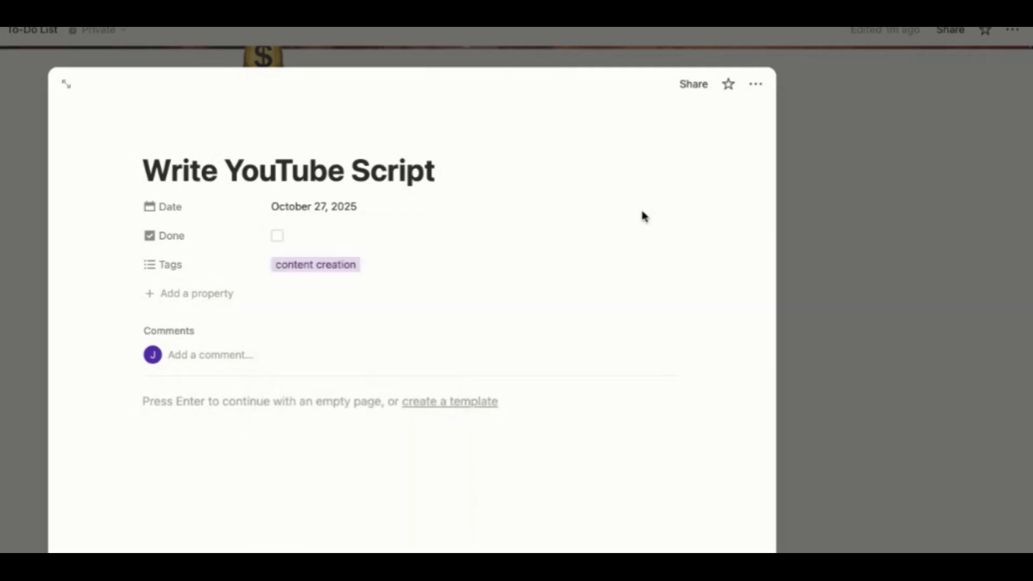
click(882, 237)
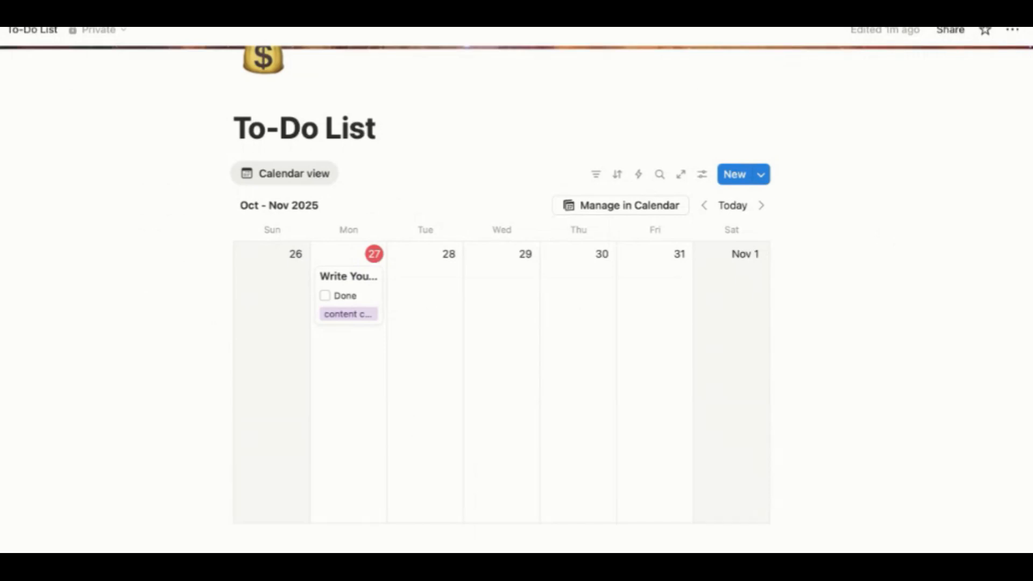
click(326, 298)
click(325, 297)
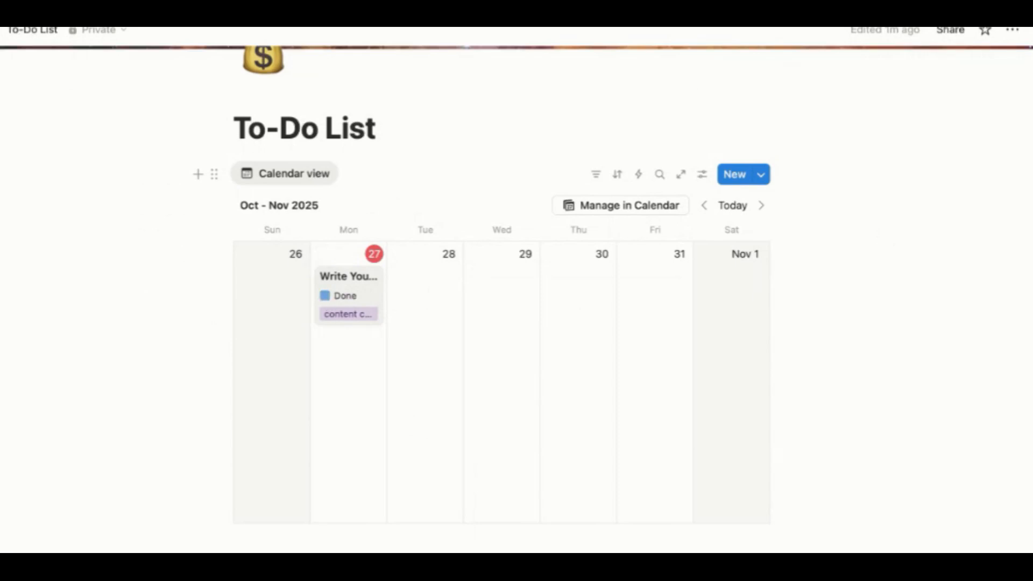
Step: Duplicate the calendar view and name the copy "Completed"
click(326, 178)
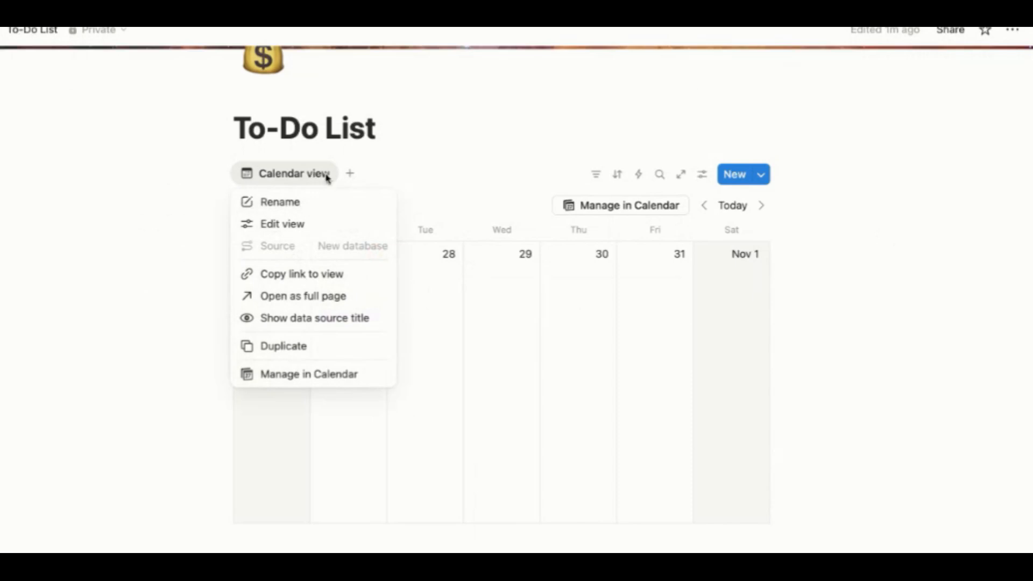
click(298, 346)
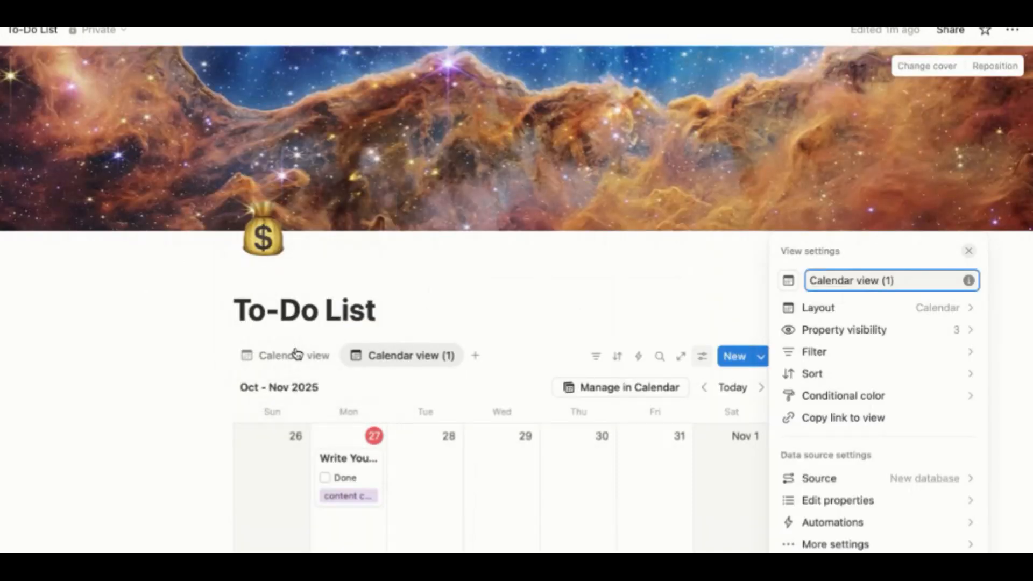
triple_click(905, 282)
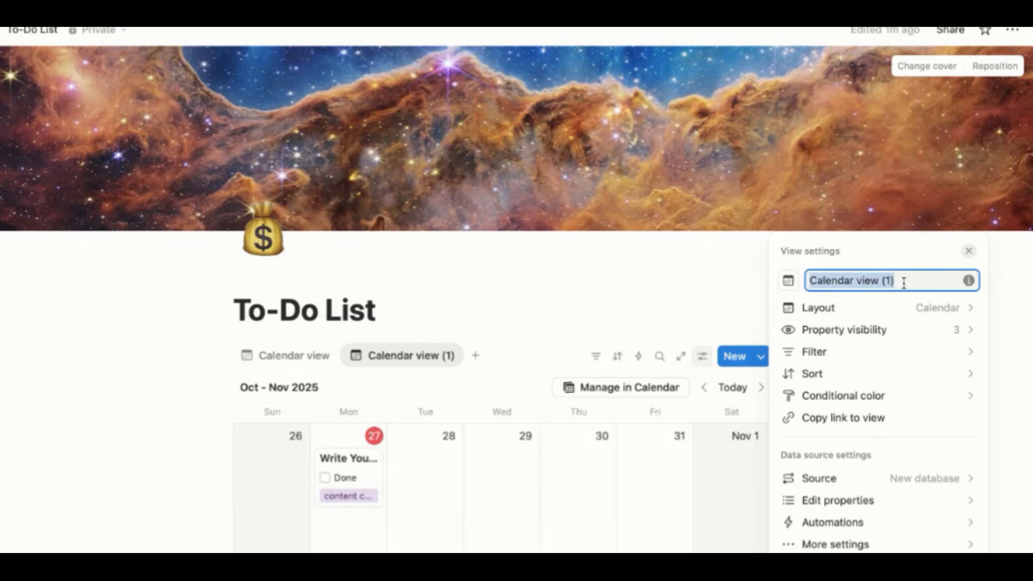
text(Completed)
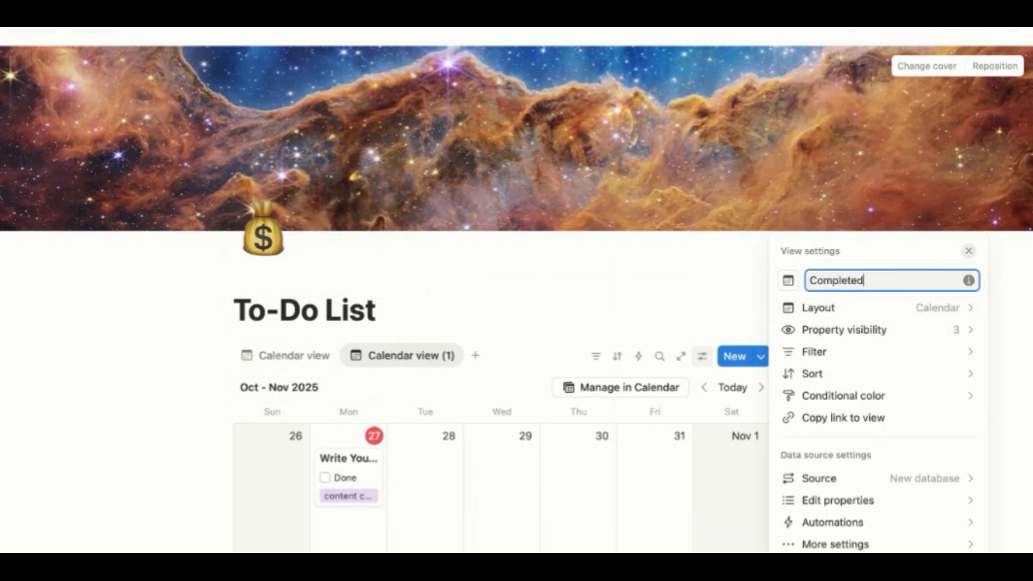
click(703, 302)
Step: Mark the Write YouTube Script item as Done and return to the original Calendar view
scroll(678, 312, down, 2)
scroll(680, 298, down, 3)
click(329, 228)
click(293, 103)
scroll(293, 109, up, 5)
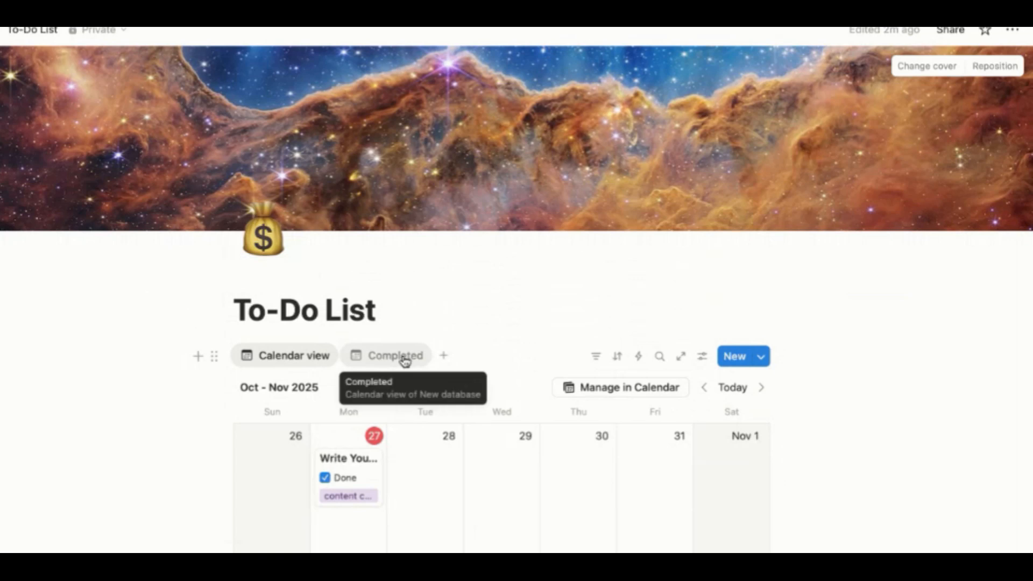
Step: Filter the Calendar view by the Done property set to Unchecked
scroll(696, 364, down, 3)
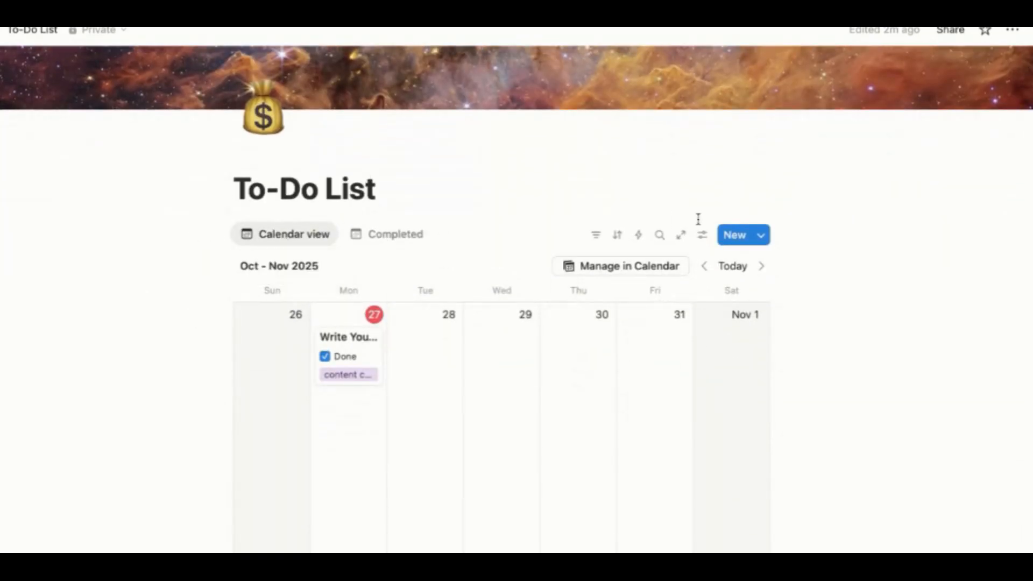
click(703, 242)
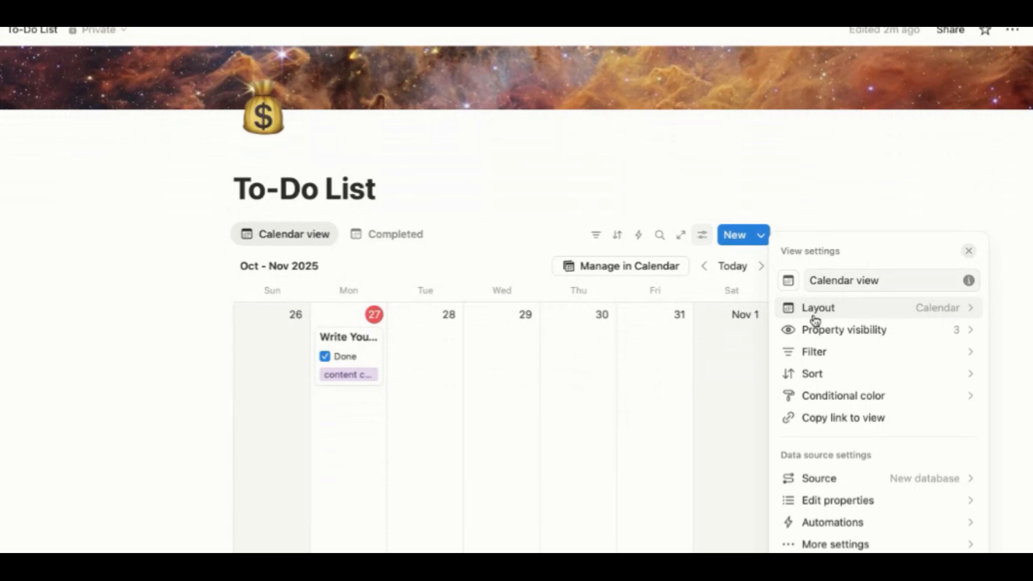
click(824, 355)
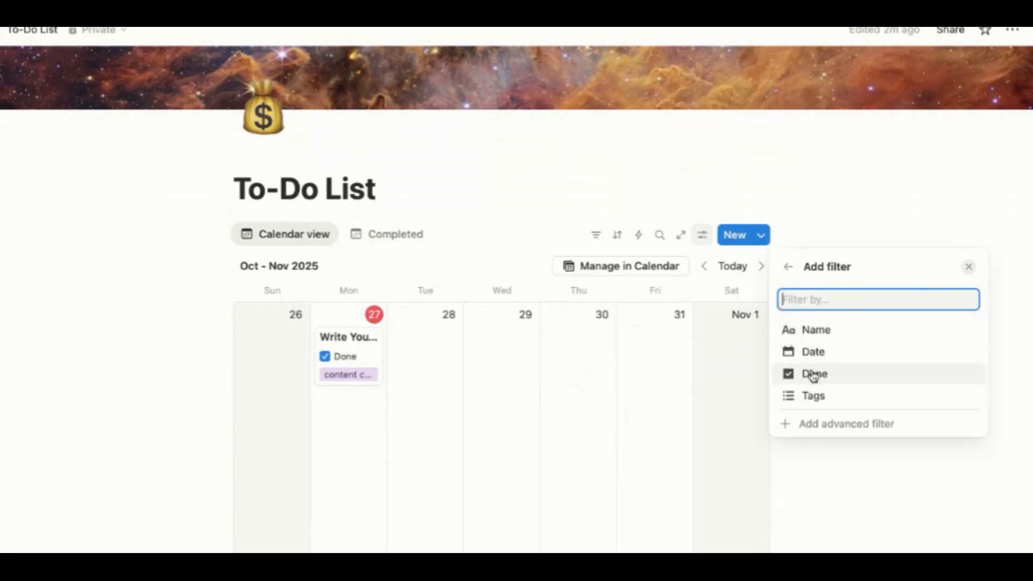
click(813, 375)
click(848, 300)
click(849, 344)
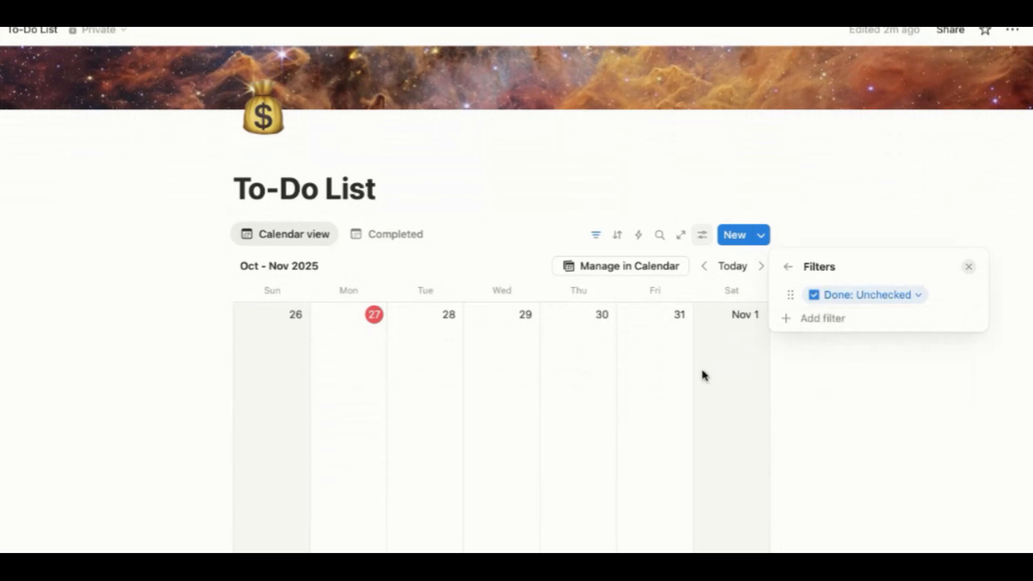
click(441, 466)
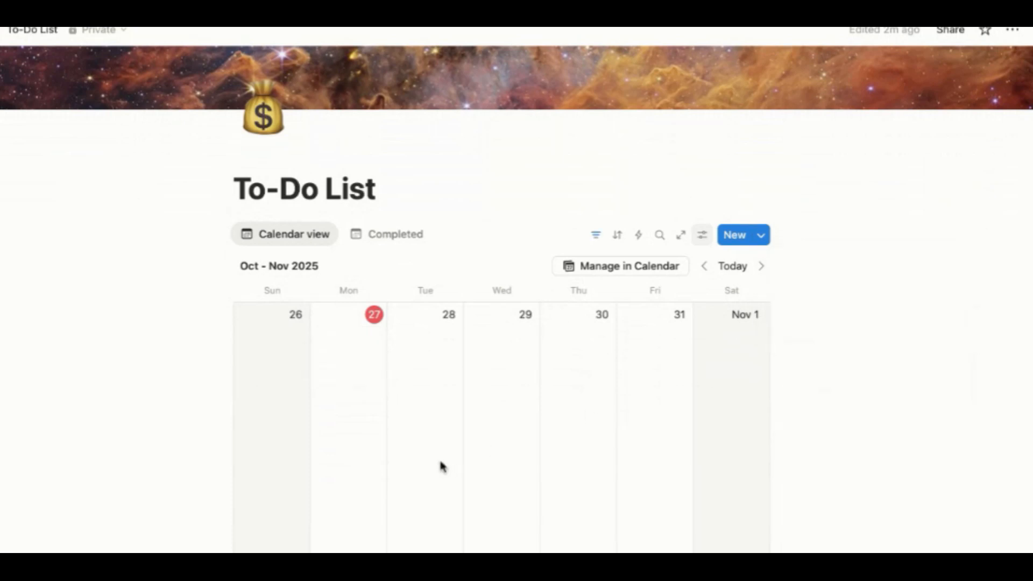
Step: Filter the Completed view by the Done property set to Checked
click(388, 234)
scroll(348, 408, down, 3)
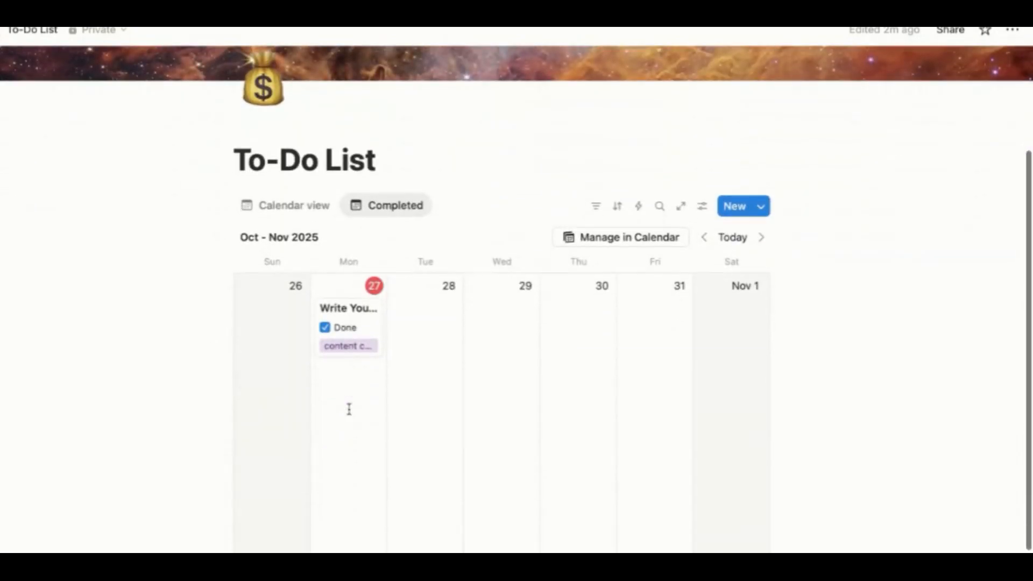
click(325, 327)
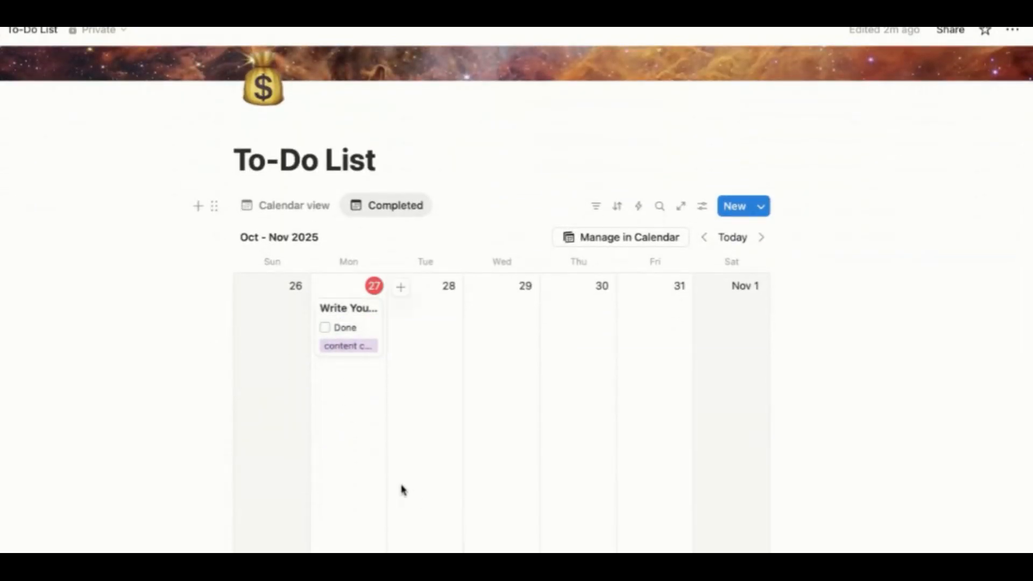
click(325, 328)
click(702, 209)
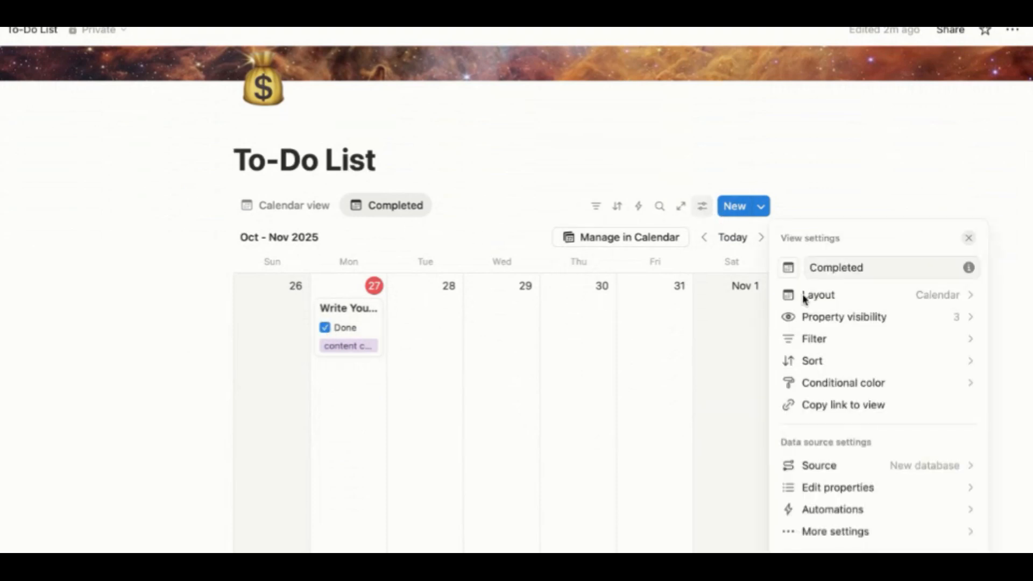
click(832, 340)
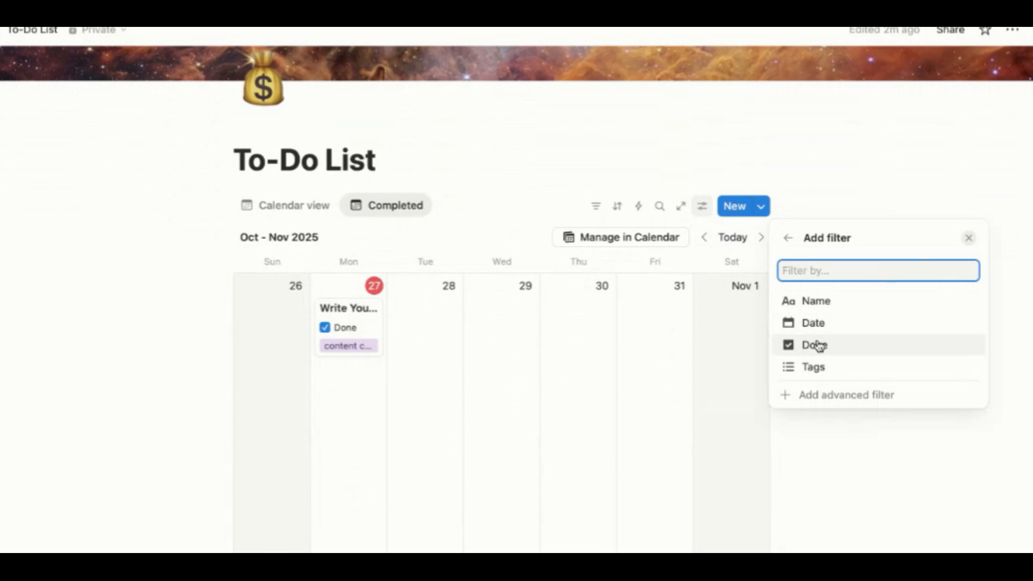
click(821, 345)
click(827, 275)
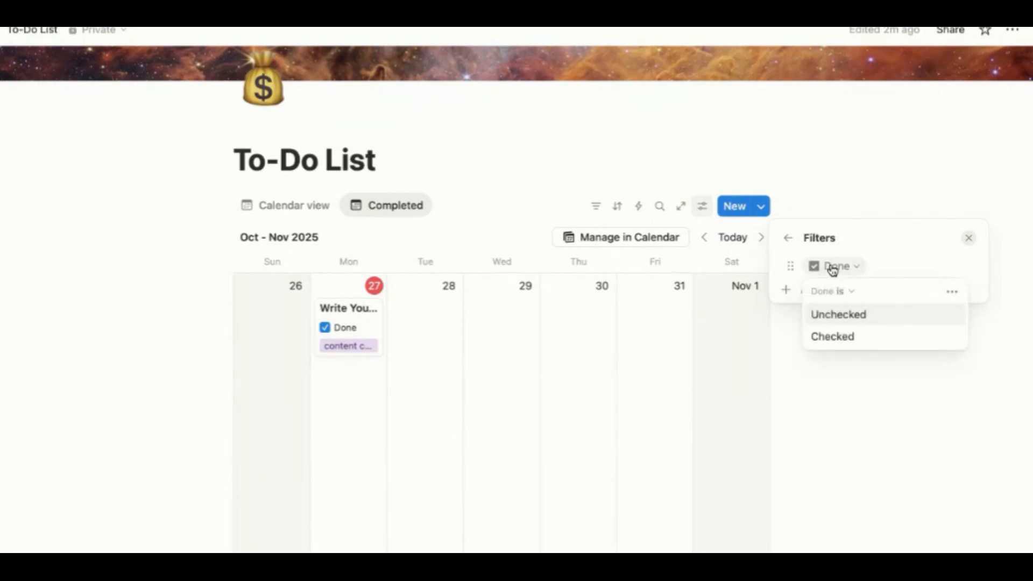
click(832, 335)
click(640, 367)
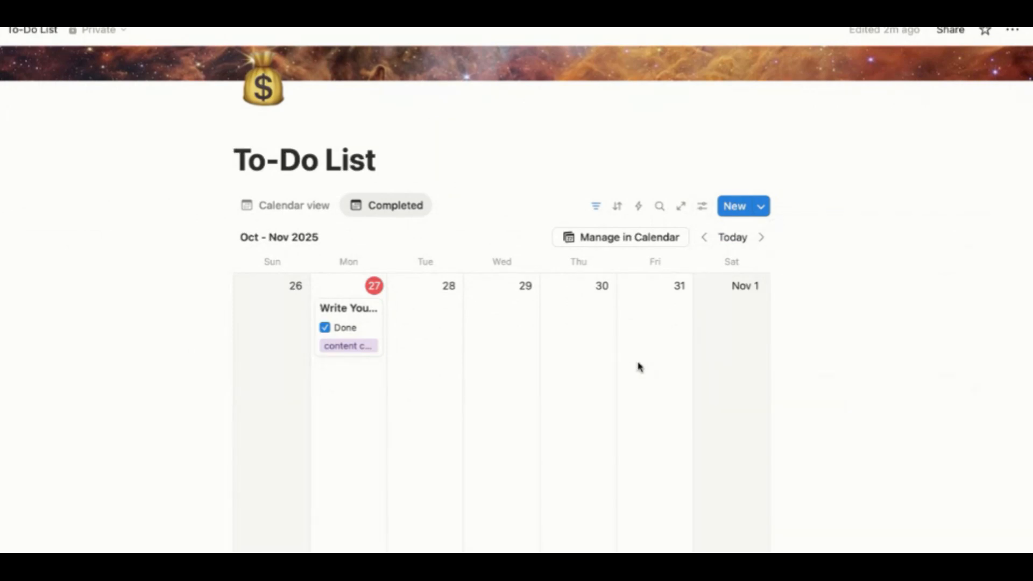
Step: Test the filters by clearing Done on the Write YouTube Script item in Completed and ticking it again in Calendar view
click(325, 328)
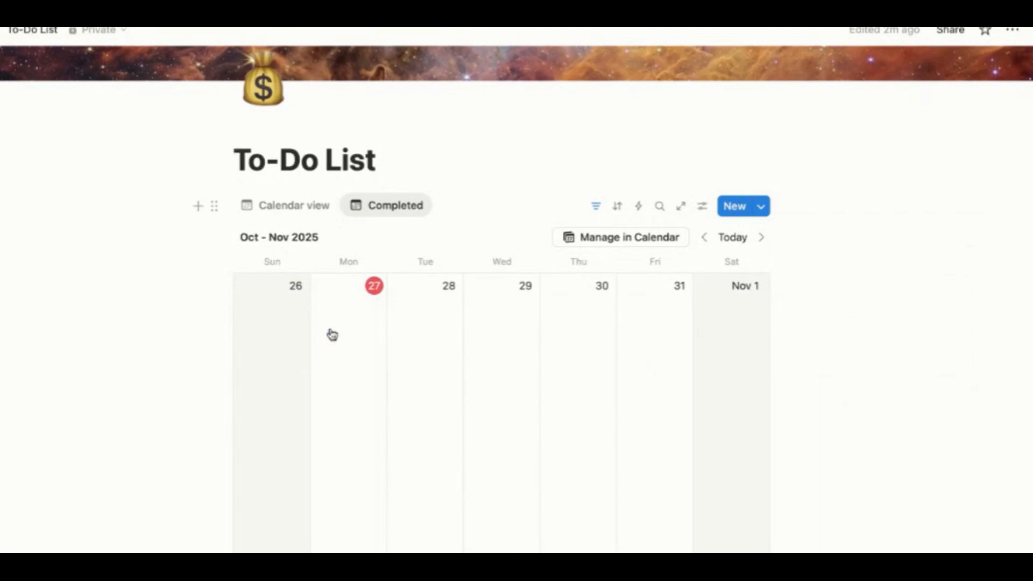
click(293, 205)
click(329, 481)
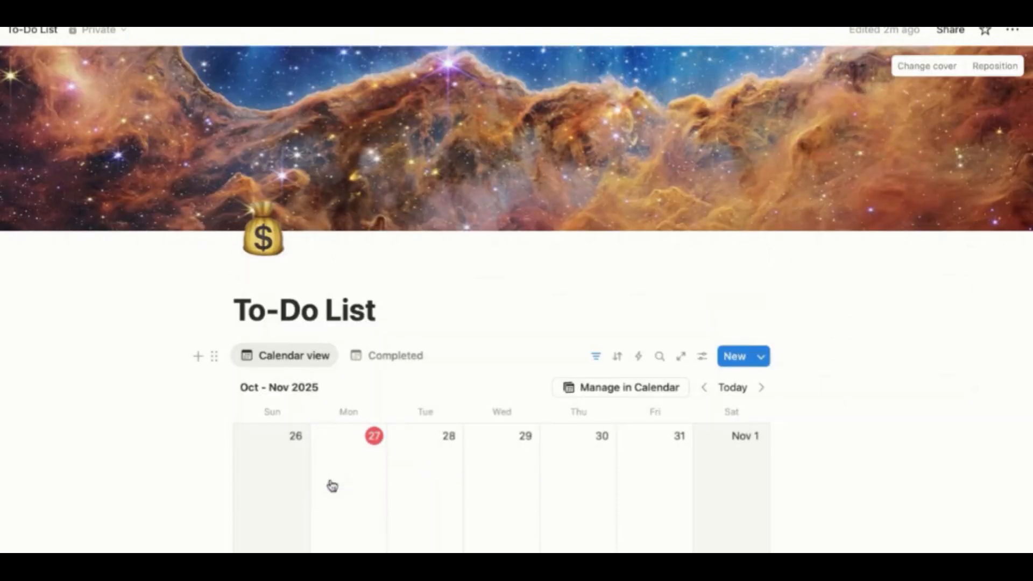
click(388, 361)
scroll(377, 350, down, 3)
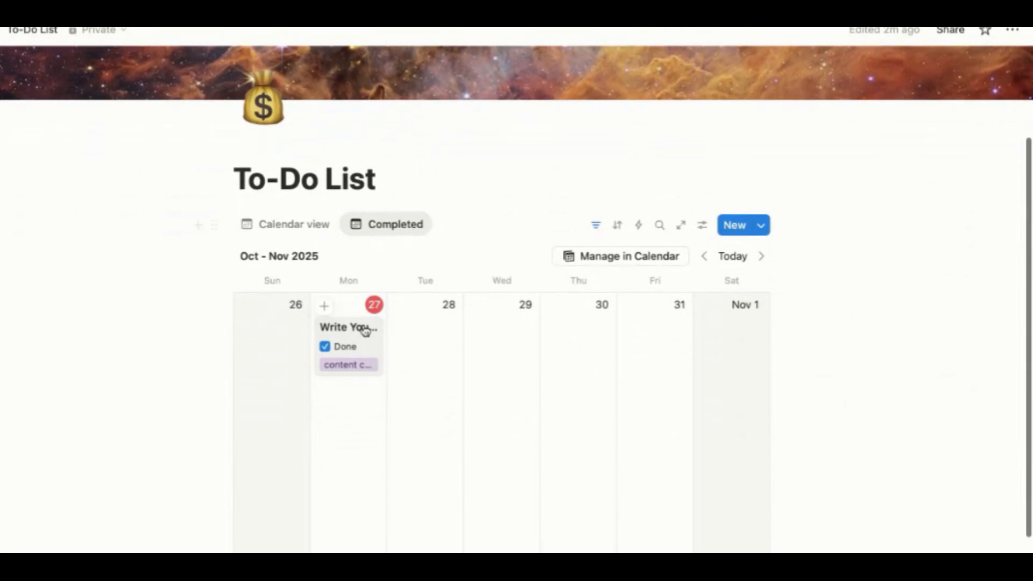
Step: Compare which items appear in the Calendar view and in the Completed view
click(305, 230)
scroll(383, 376, down, 4)
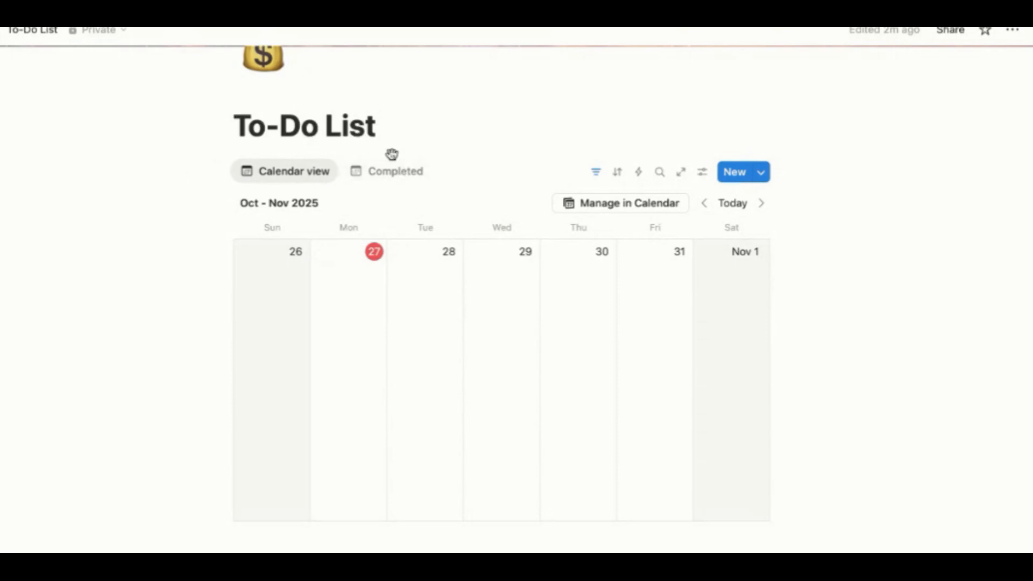
click(393, 171)
scroll(399, 178, up, 3)
scroll(420, 226, down, 3)
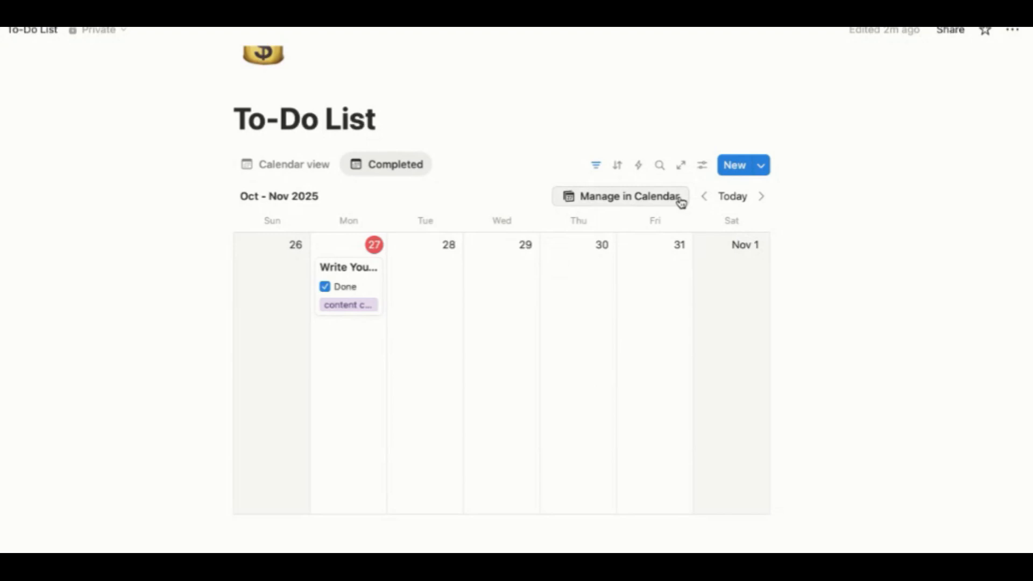
Step: Create a new database template and set it to repeat every week on Monday through Friday at 6 AM
click(763, 175)
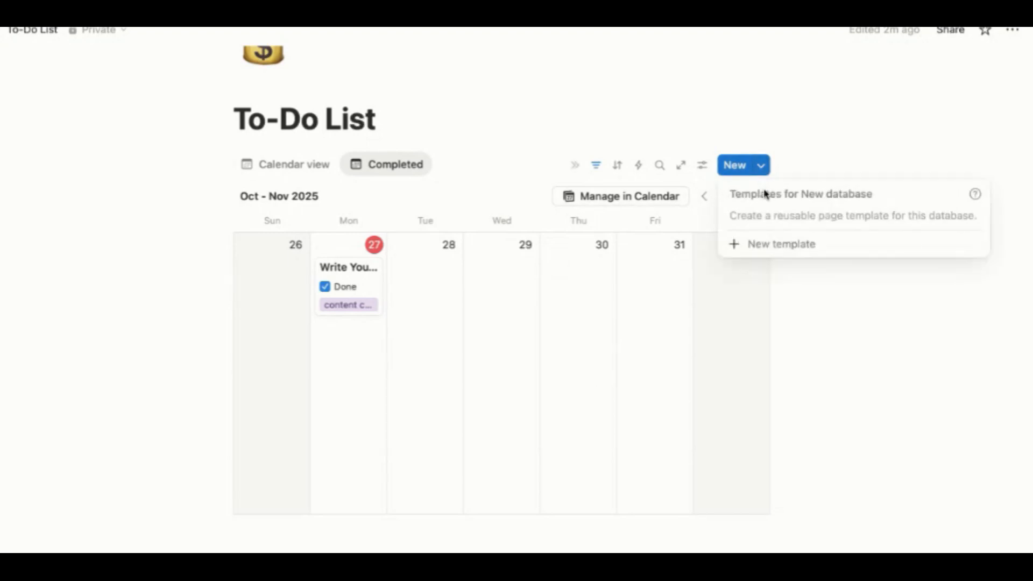
click(763, 247)
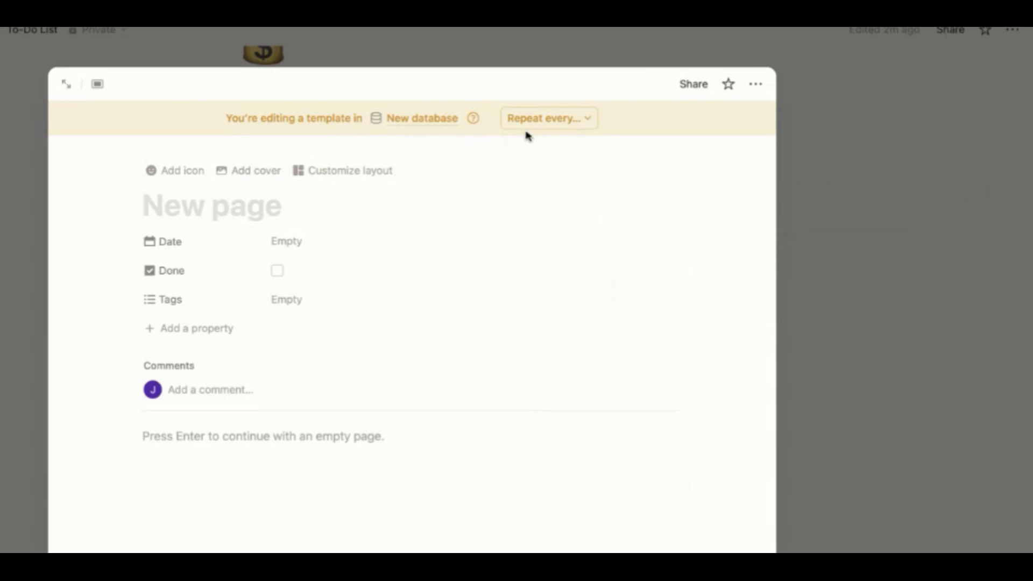
click(541, 119)
click(537, 168)
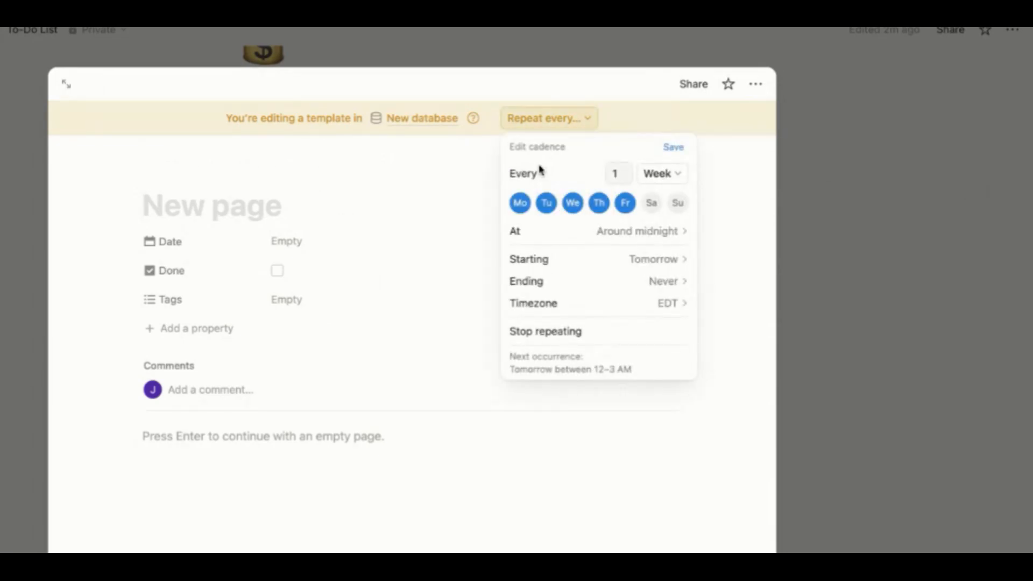
click(641, 232)
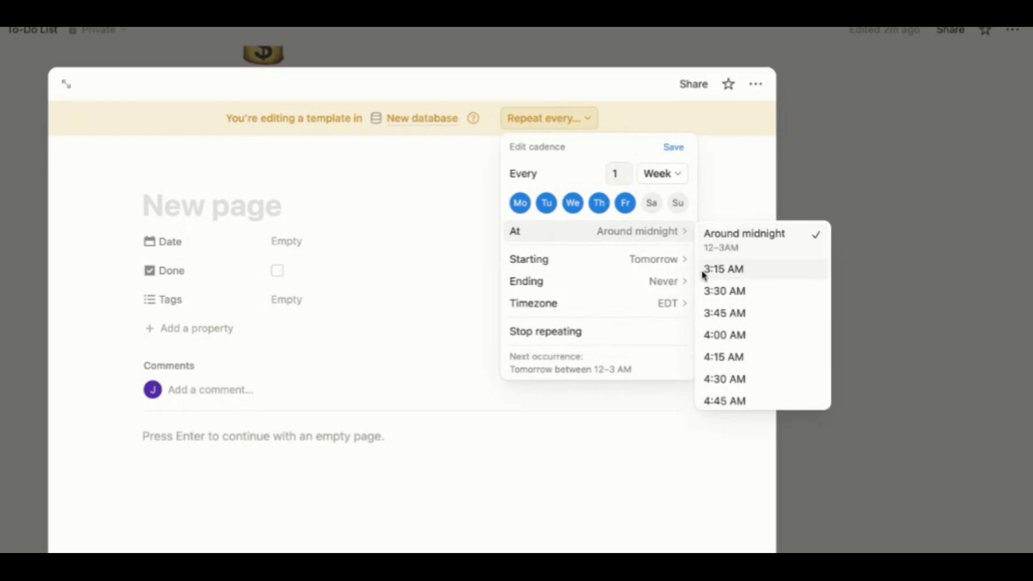
scroll(735, 328, down, 5)
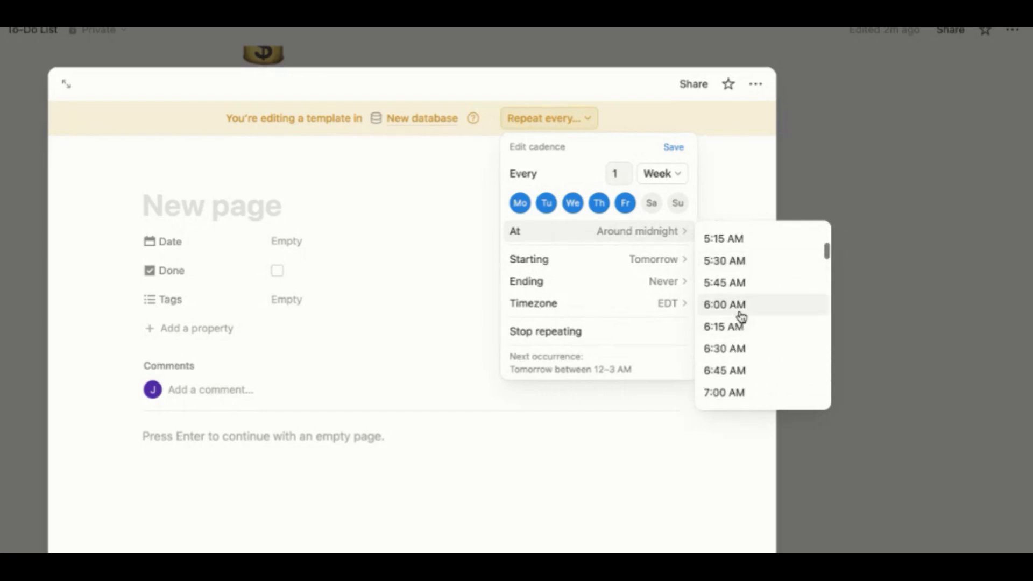
click(742, 316)
Step: Check the start date of the template's repeat schedule and save the weekday cadence
click(627, 261)
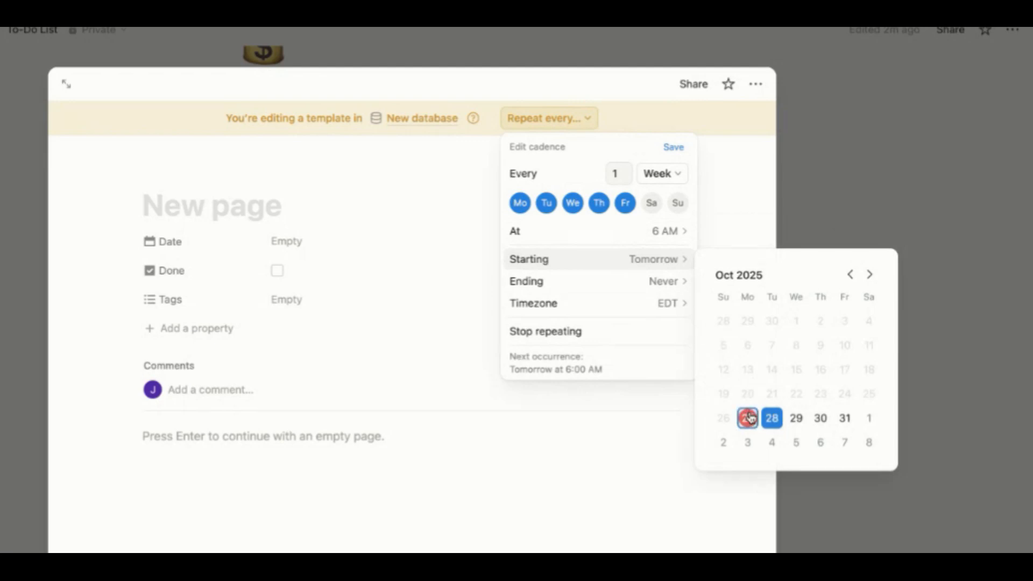
click(439, 341)
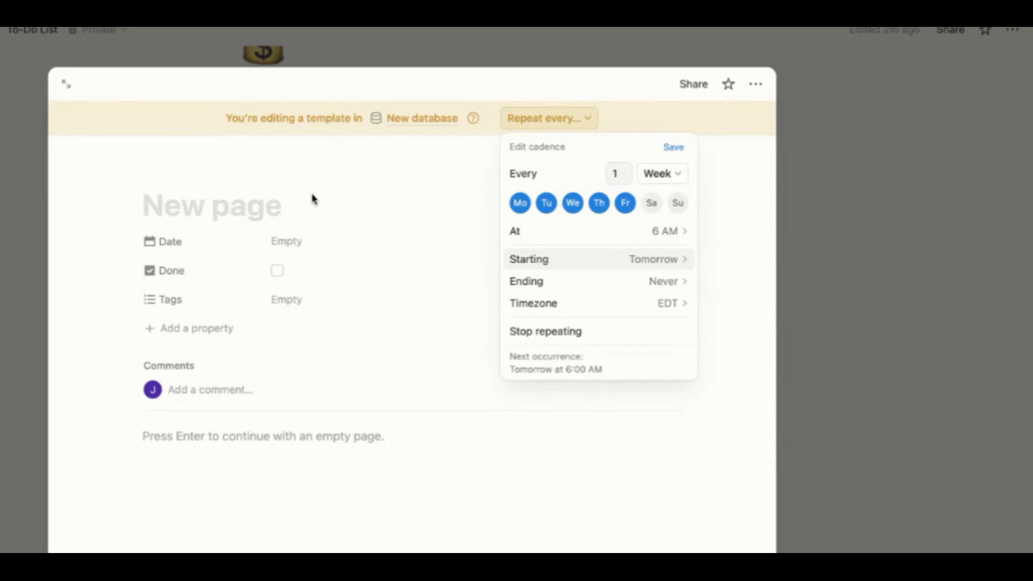
click(268, 201)
click(467, 375)
click(679, 155)
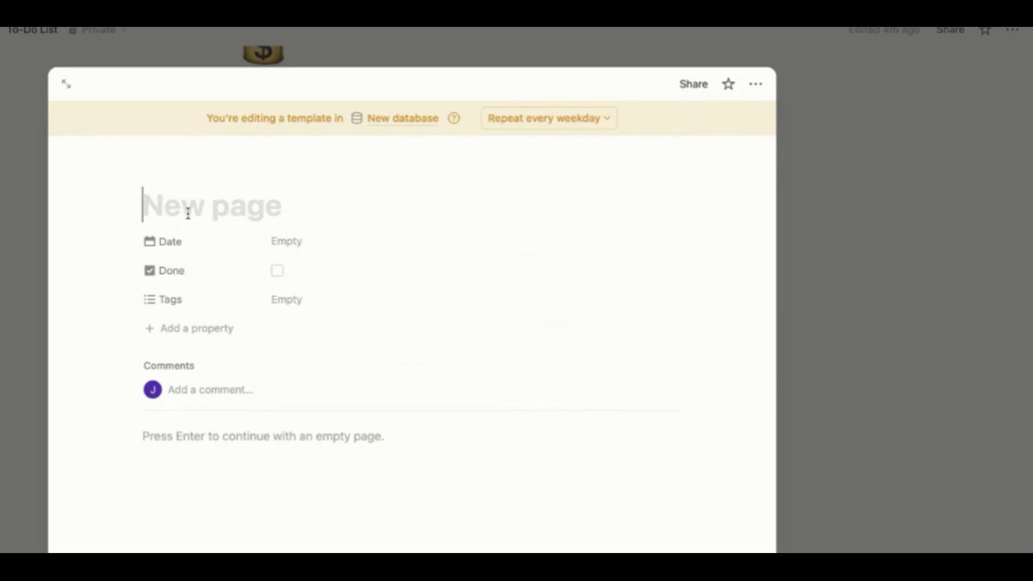
Step: Name the template Blog, assign it the content creation tag, and return to the To-Do List page
text(Blog)
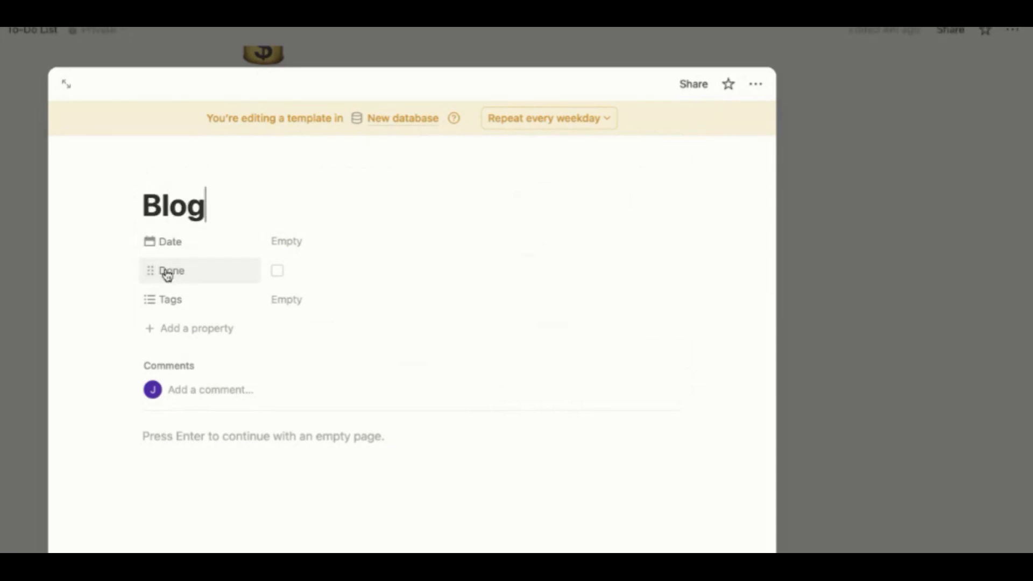
click(286, 304)
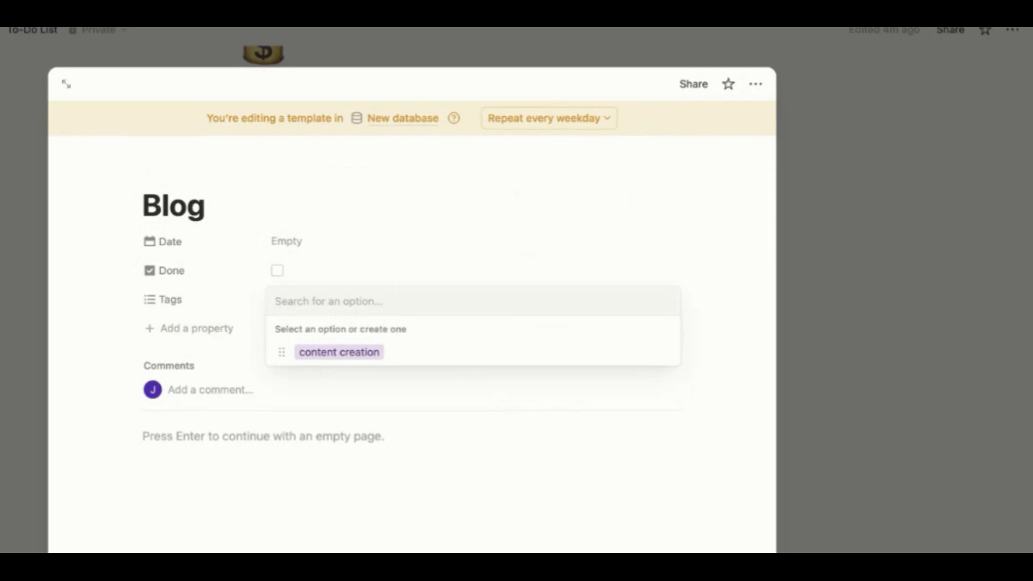
click(359, 352)
click(465, 429)
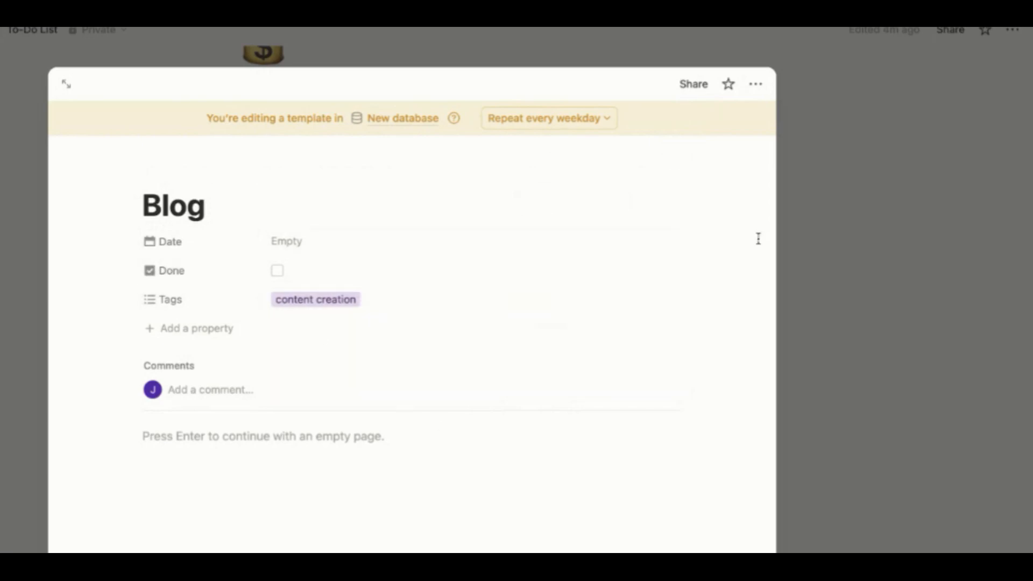
click(823, 228)
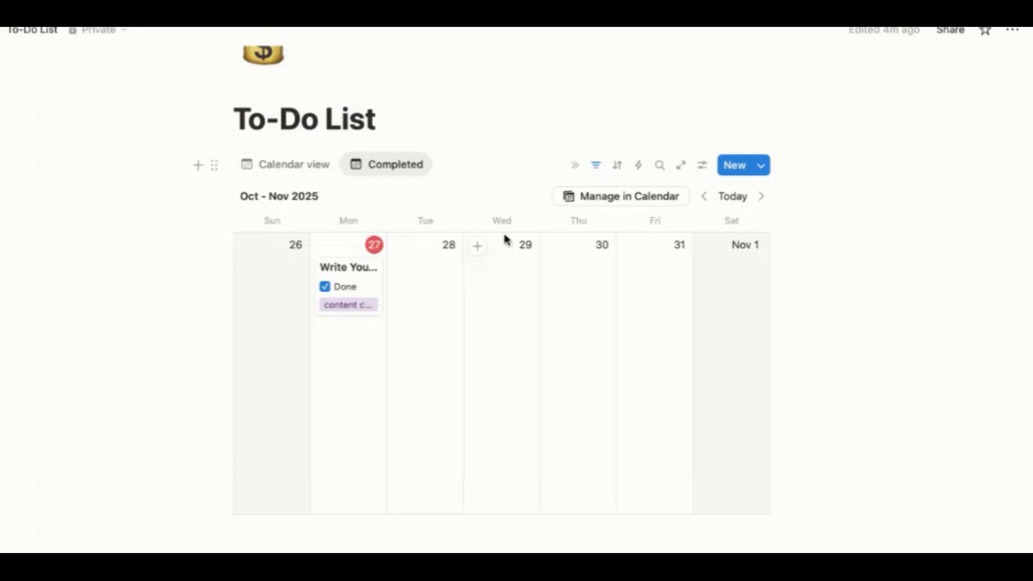
Step: Add an item on October 28 in the Calendar view using the Blog template
click(286, 165)
scroll(442, 338, down, 3)
scroll(441, 338, down, 2)
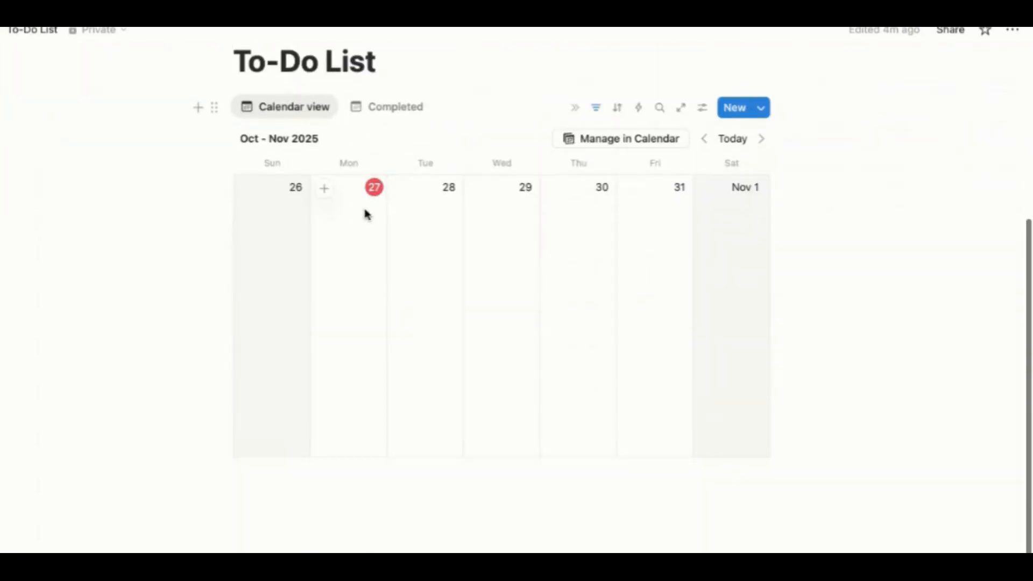
click(401, 191)
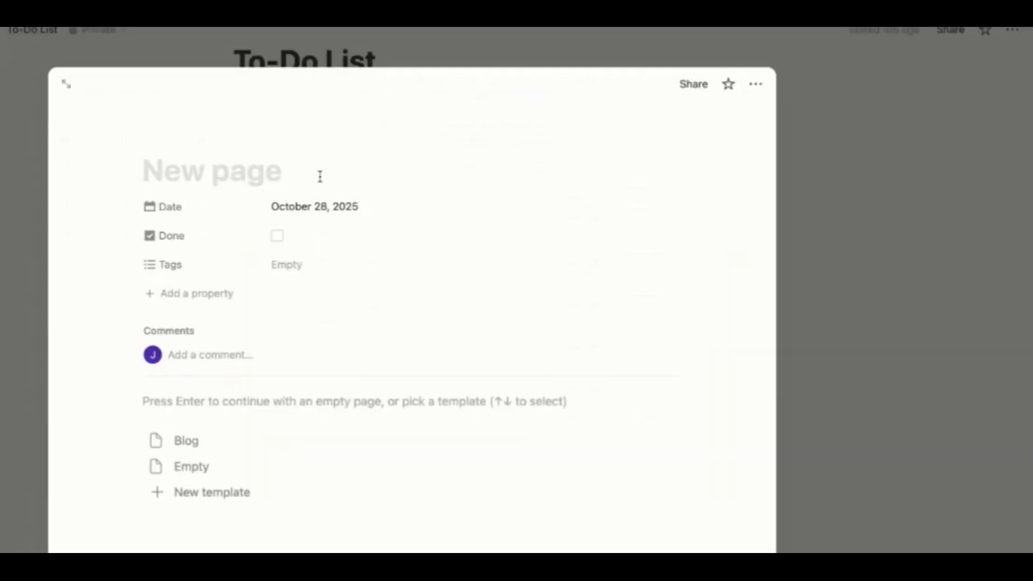
click(183, 445)
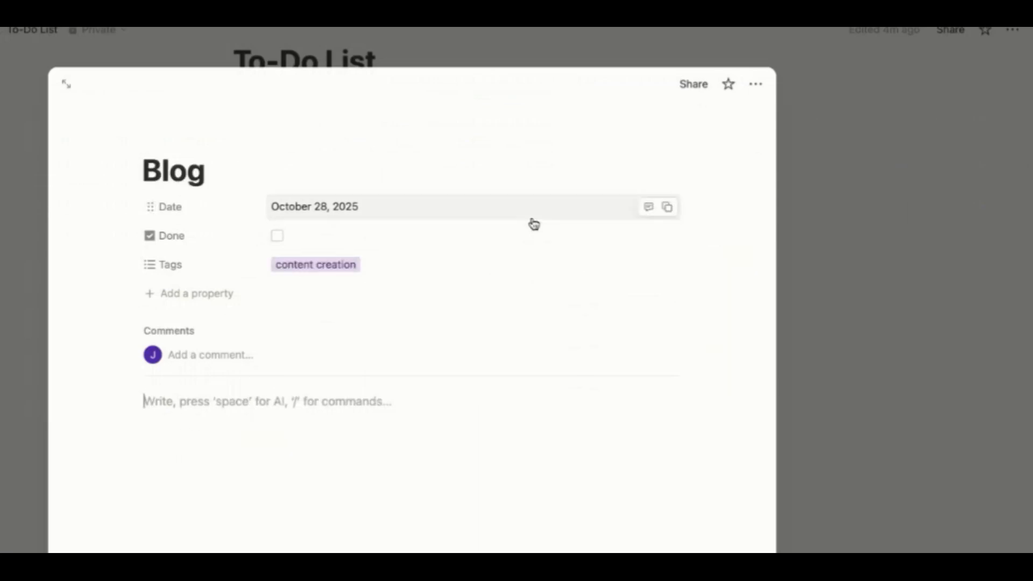
click(848, 163)
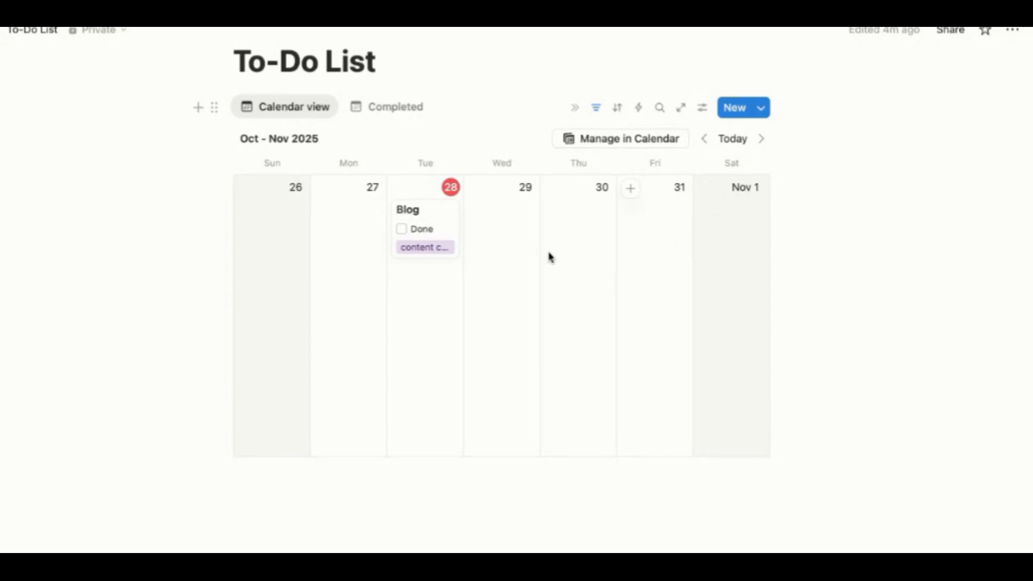
Step: Clear Done on the Write YouTube Script item in the Completed view and review the weekly tasks in Calendar view
click(396, 107)
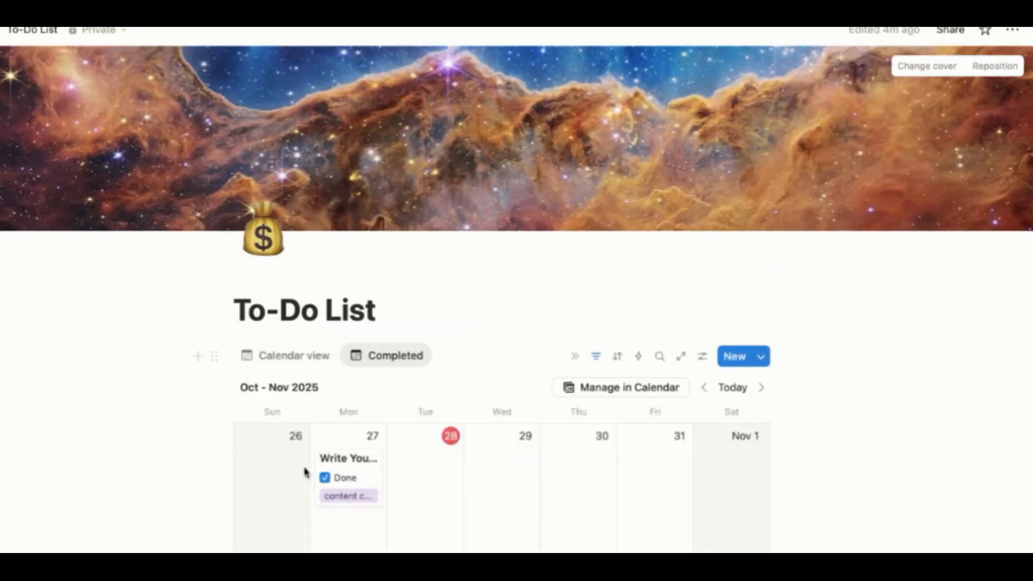
click(325, 478)
click(310, 362)
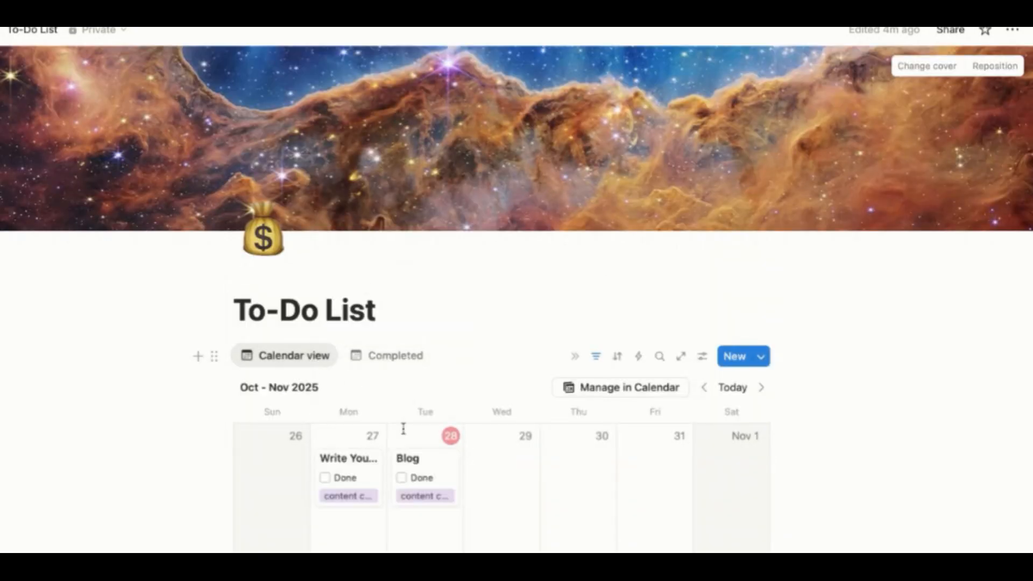
scroll(445, 473, down, 3)
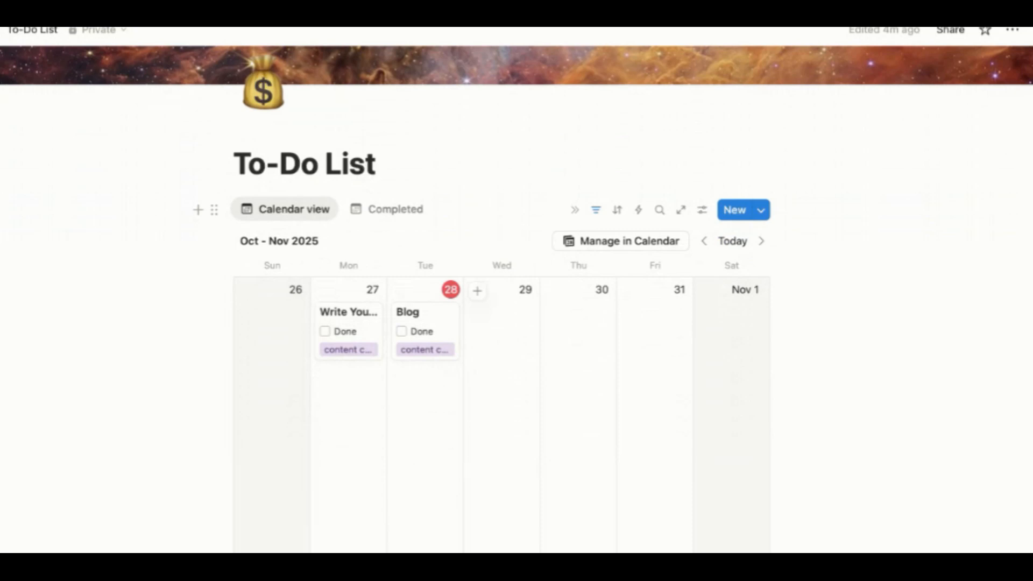
scroll(516, 299, down, 3)
scroll(517, 300, up, 5)
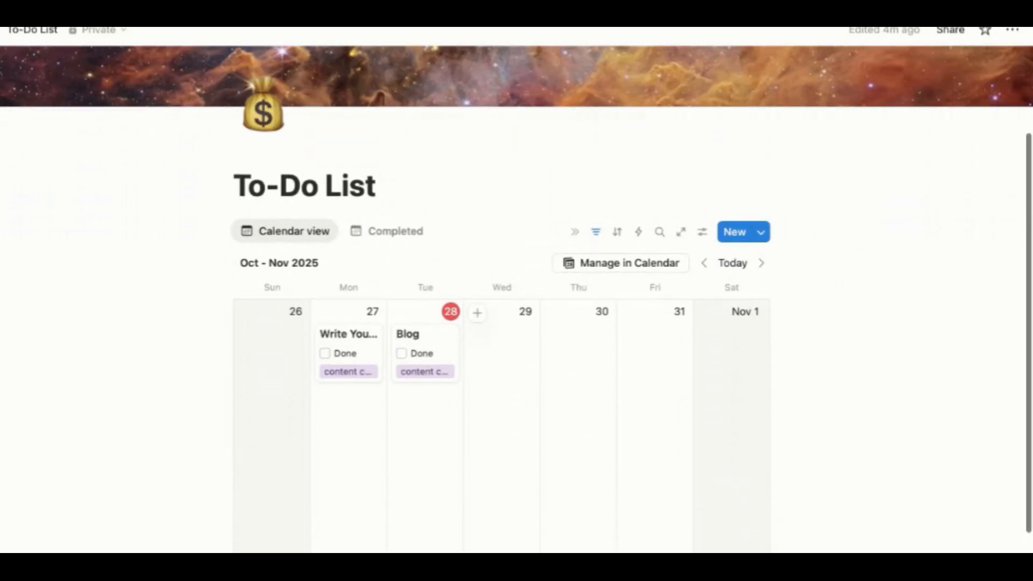